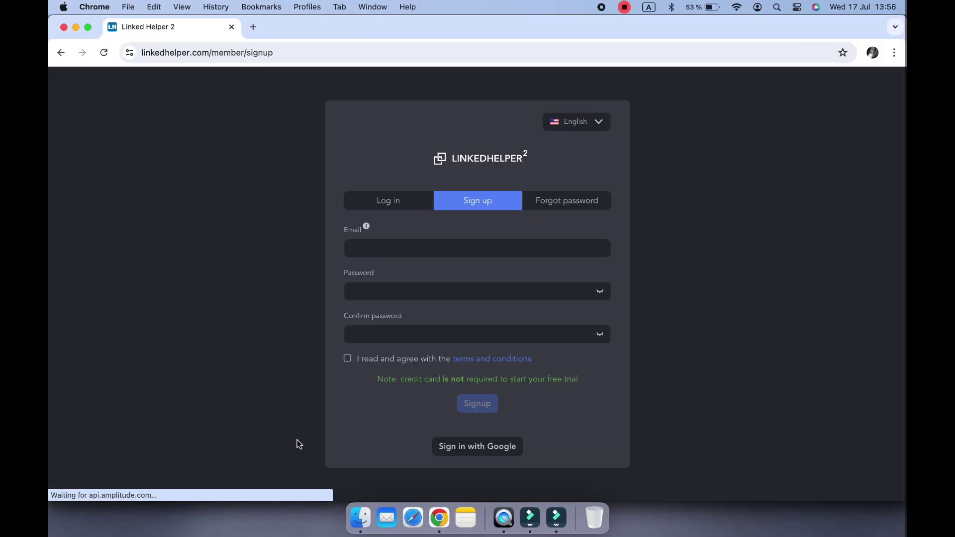
Step: Submit the sign-up form, then filter profiles by In Training and Experienced Manager seniority and Figma skill
click(347, 358)
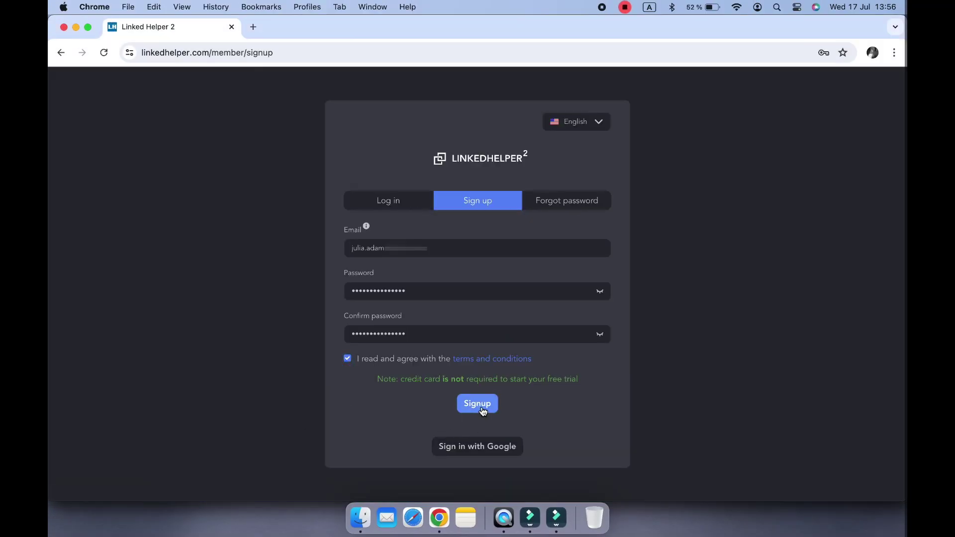
click(480, 406)
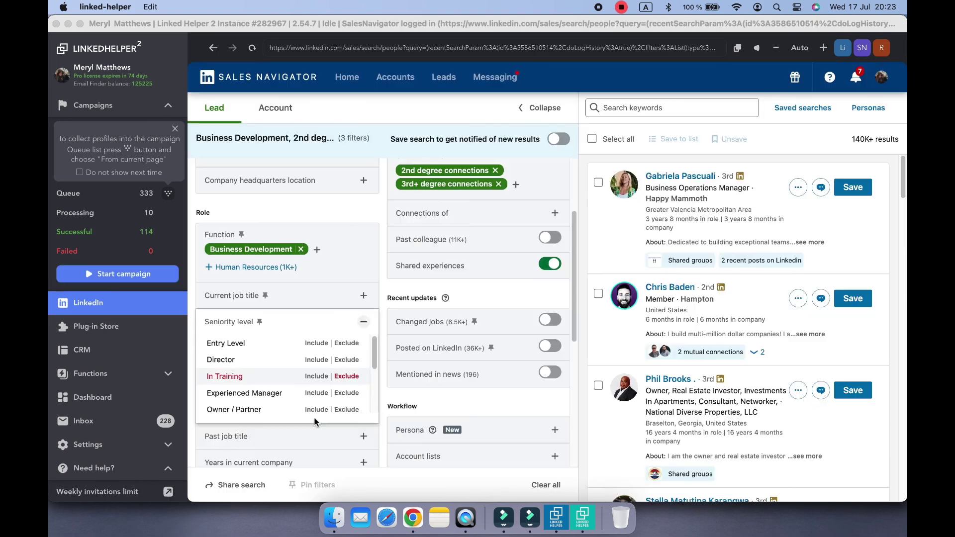
click(318, 371)
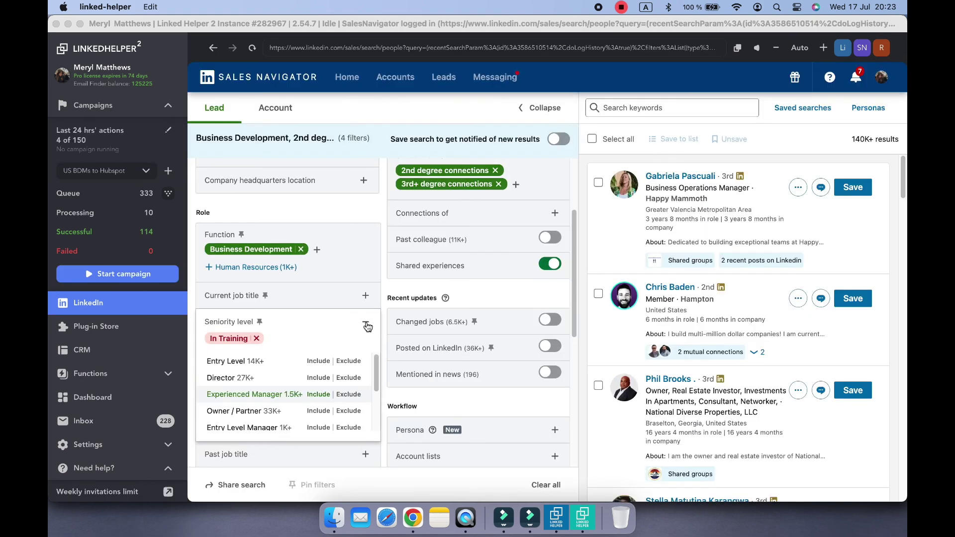
click(367, 326)
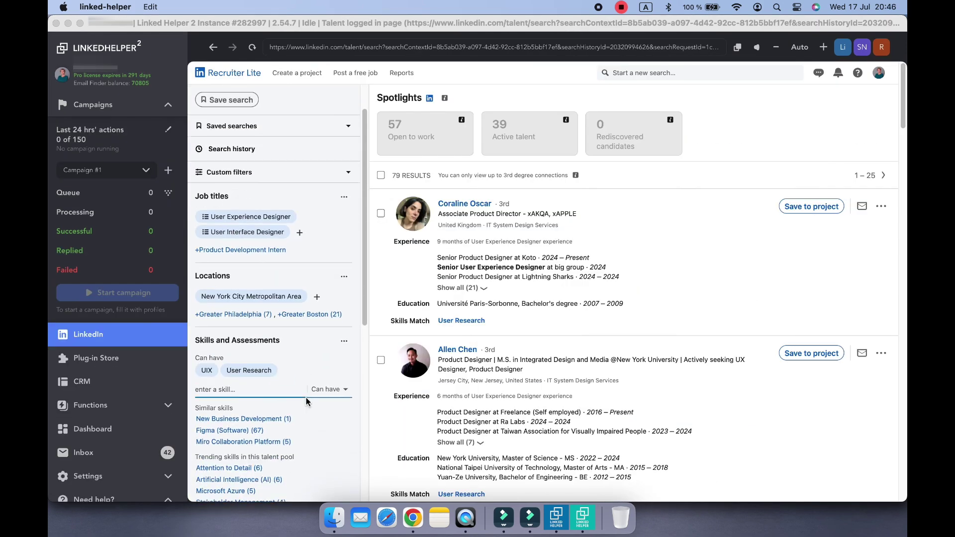
text(figma)
click(234, 454)
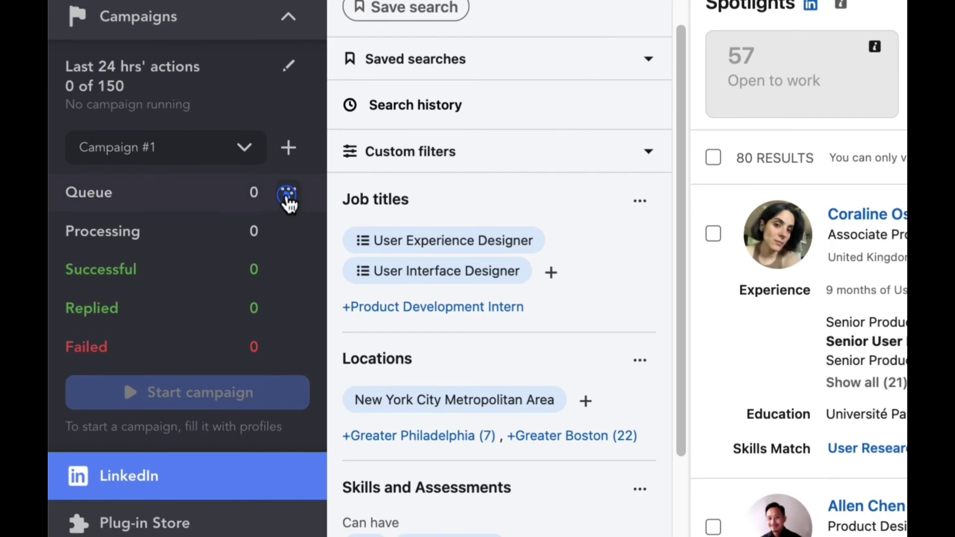
click(168, 192)
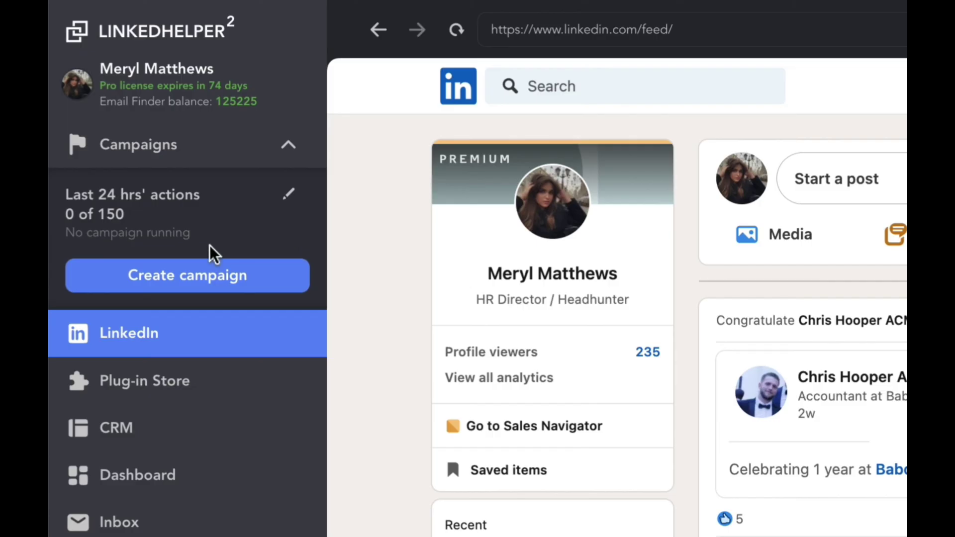
Step: Create a Warm-up, invite, and follow-up campaign with default step settings, postponing adding profiles
click(184, 282)
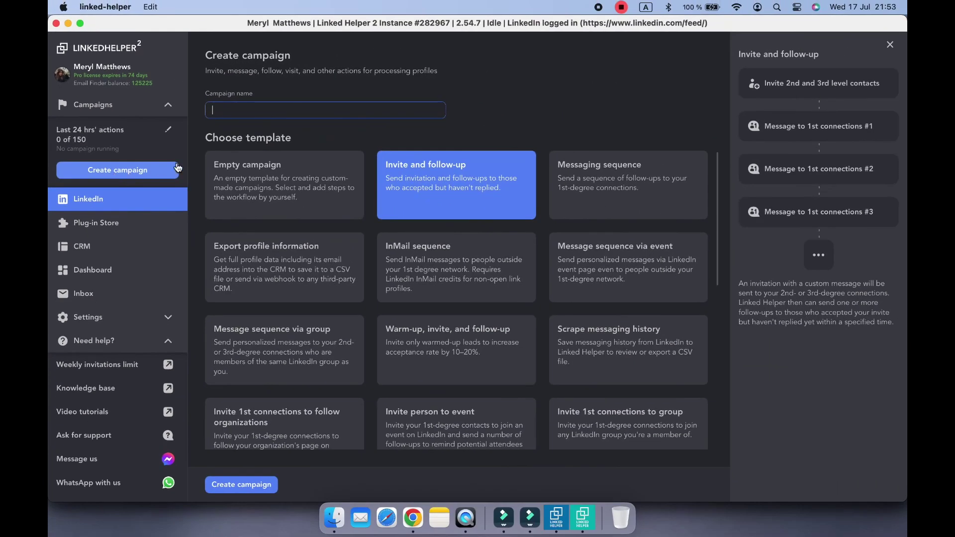
click(446, 363)
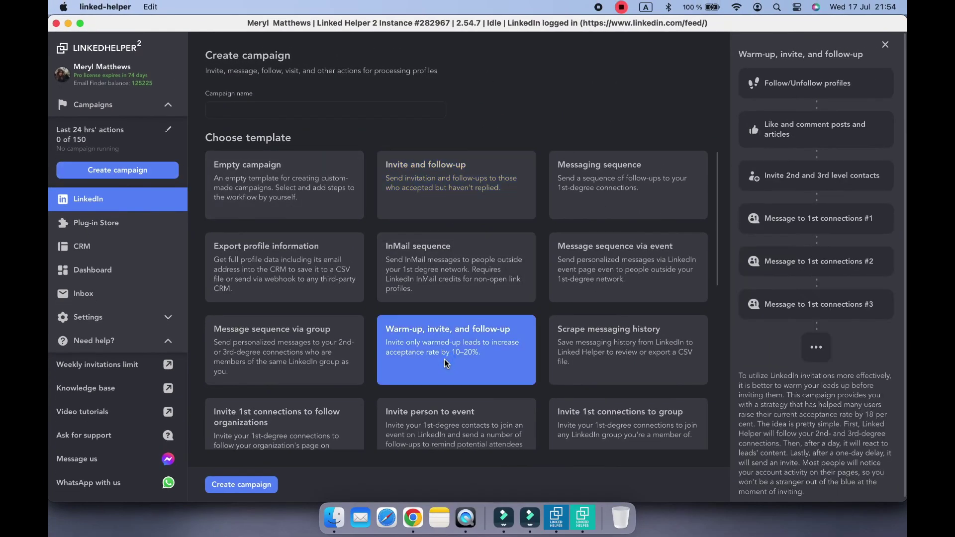
click(241, 485)
click(610, 327)
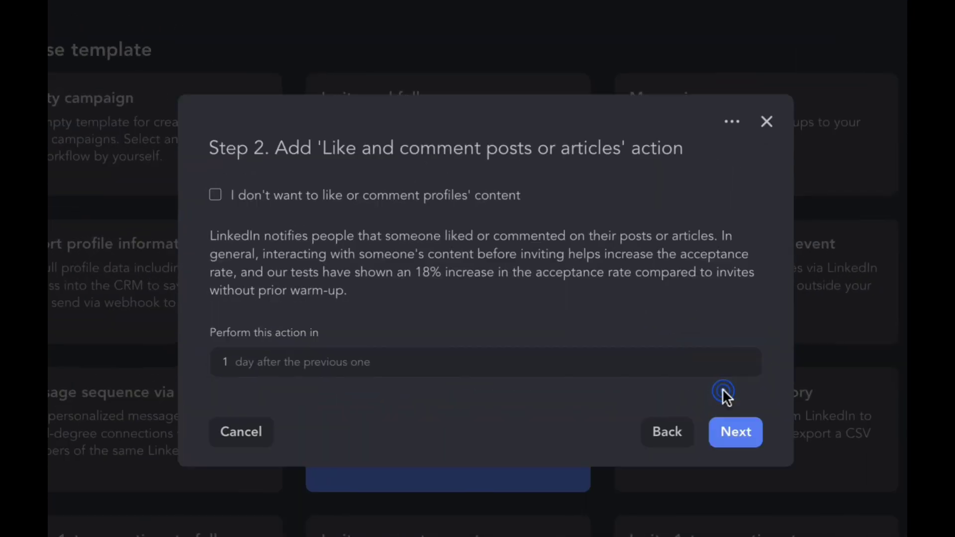
click(736, 434)
click(735, 487)
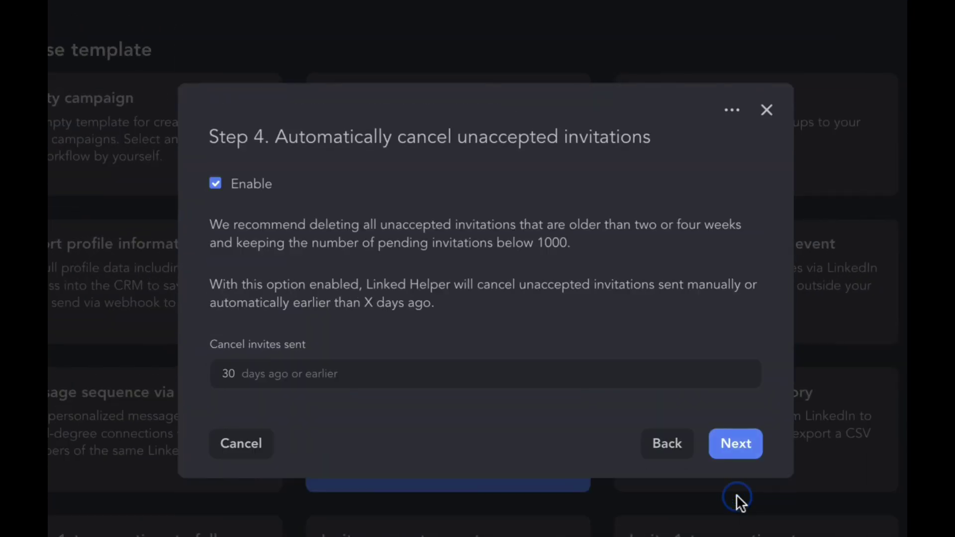
click(741, 454)
click(739, 445)
click(742, 461)
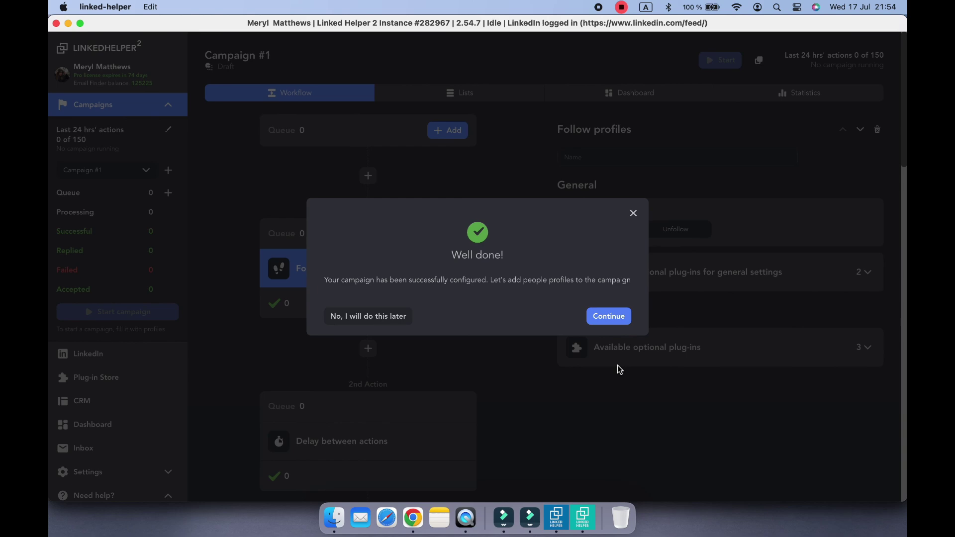
click(620, 369)
Step: Create an Export profile information campaign with profile scraping, email finding and a pasted webhook URL
scroll(515, 336, down, 5)
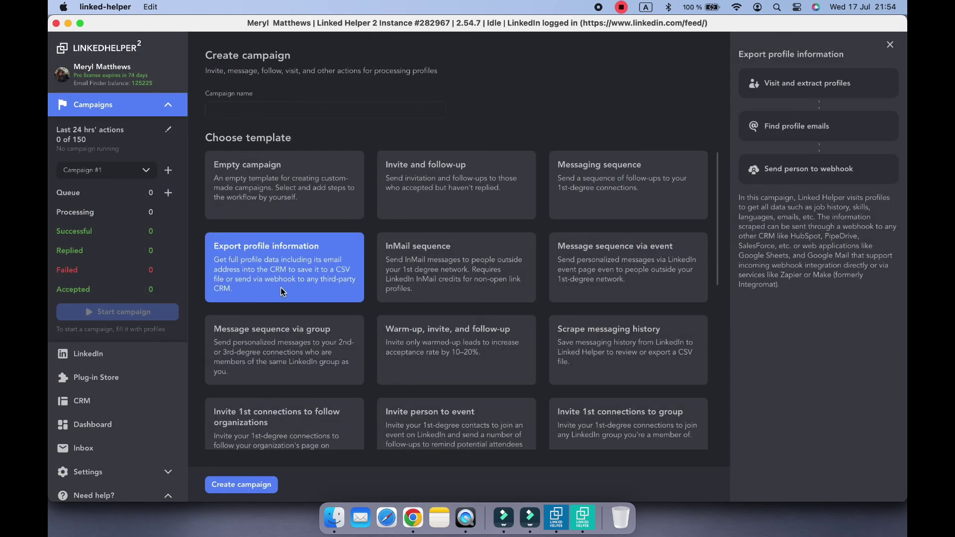
click(241, 485)
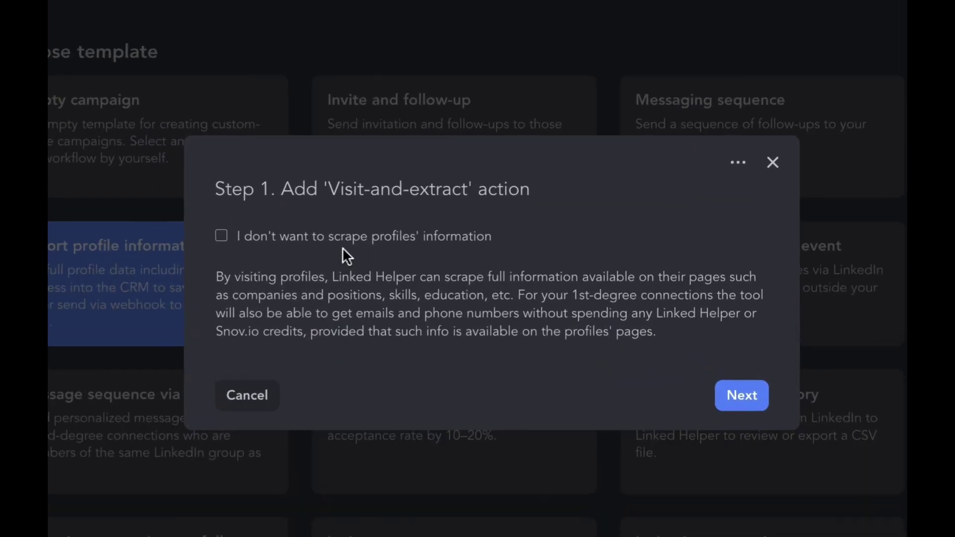
click(756, 380)
click(749, 400)
click(754, 492)
click(569, 363)
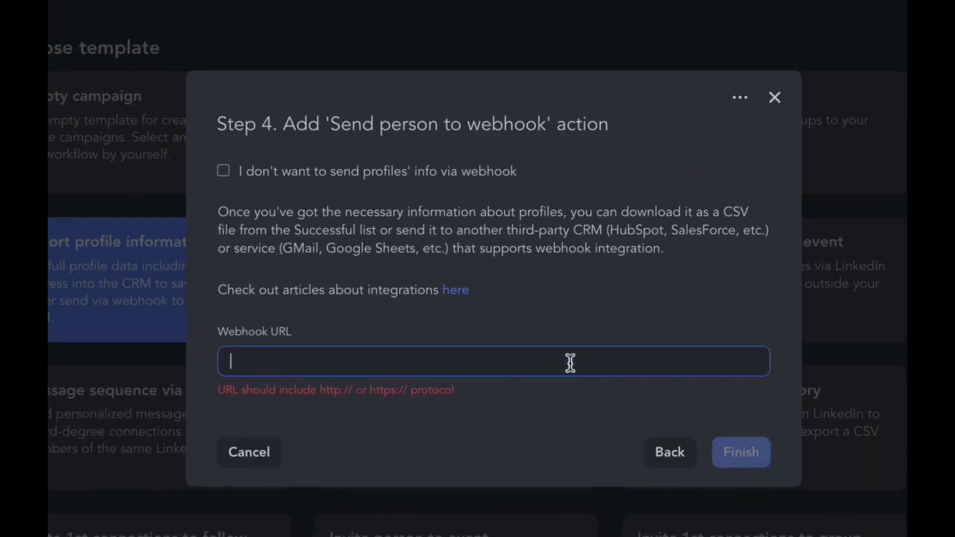
key(super+v)
click(740, 441)
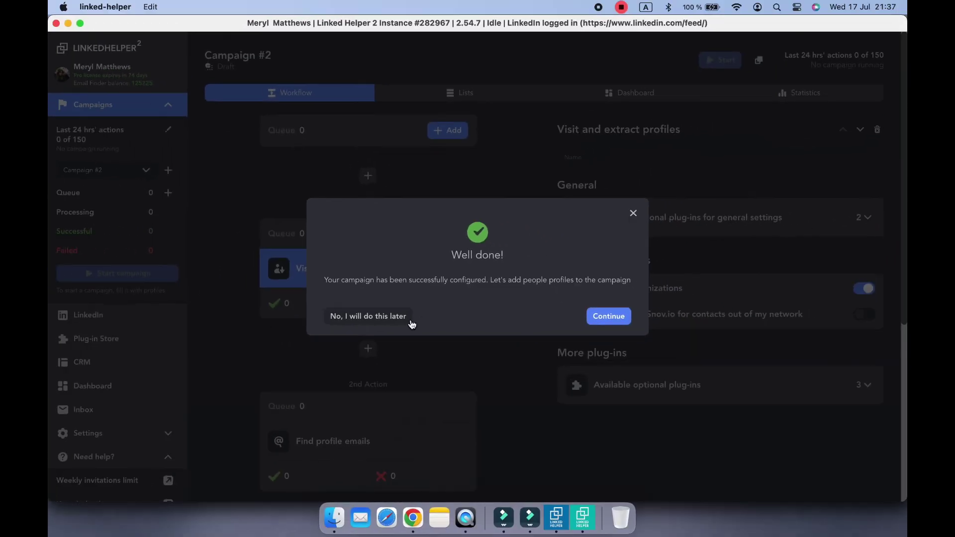
click(412, 325)
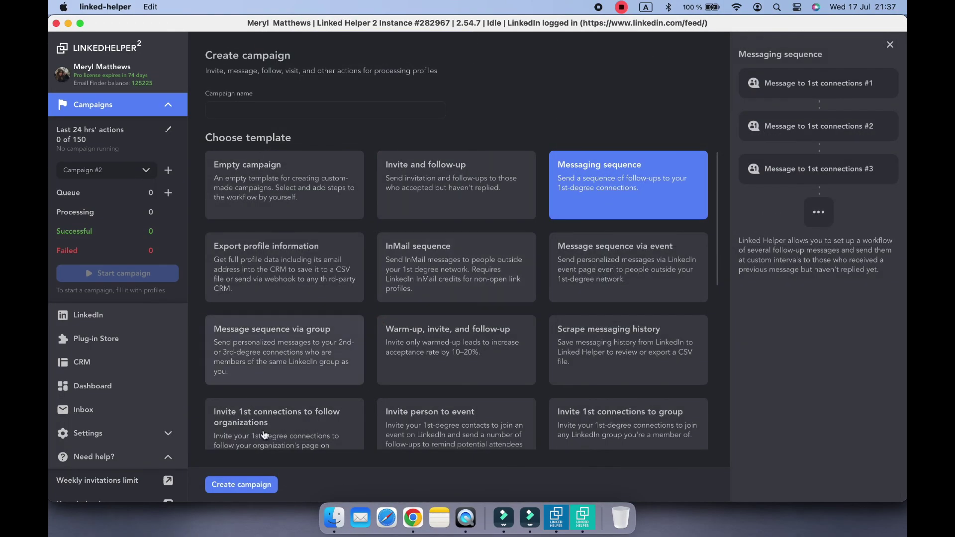
Step: Start a Messaging sequence campaign, save its first message and begin editing the second
click(253, 493)
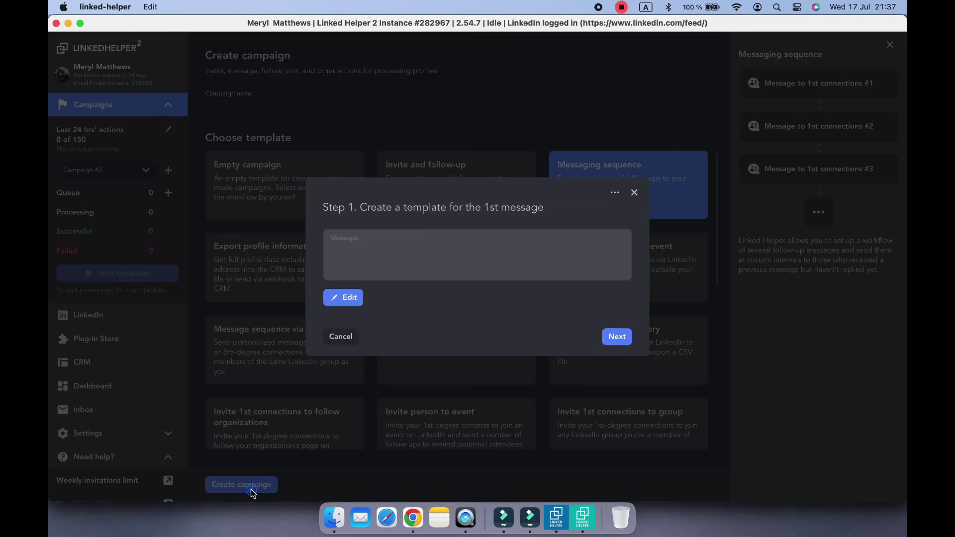
click(506, 253)
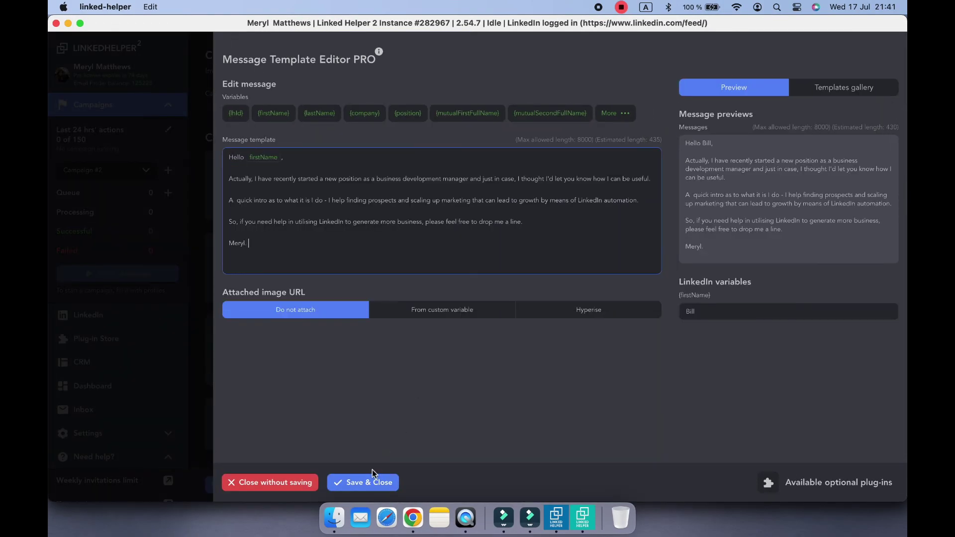
click(374, 481)
click(617, 372)
click(418, 249)
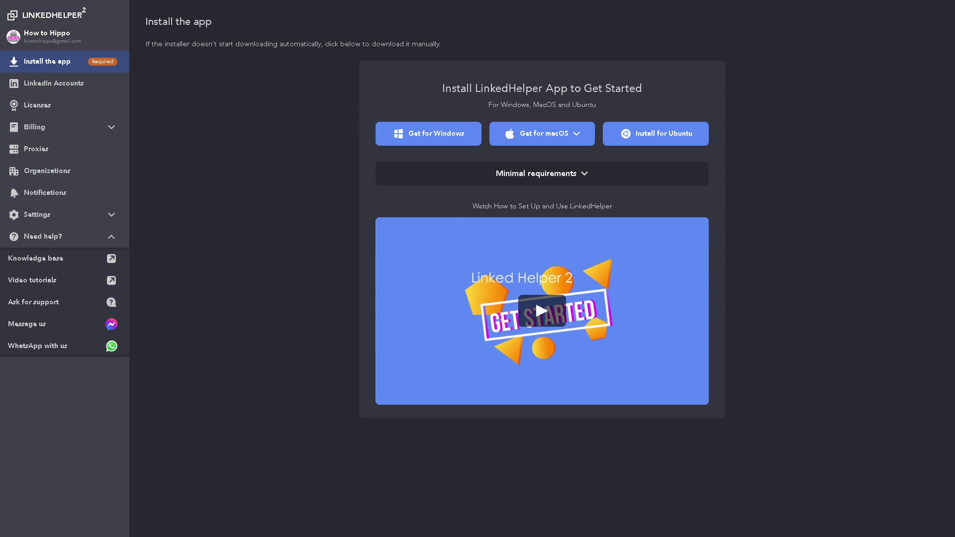
Step: Expand and read through the minimal system requirements, then go to LinkedIn Accounts
click(583, 177)
scroll(539, 299, down, 1)
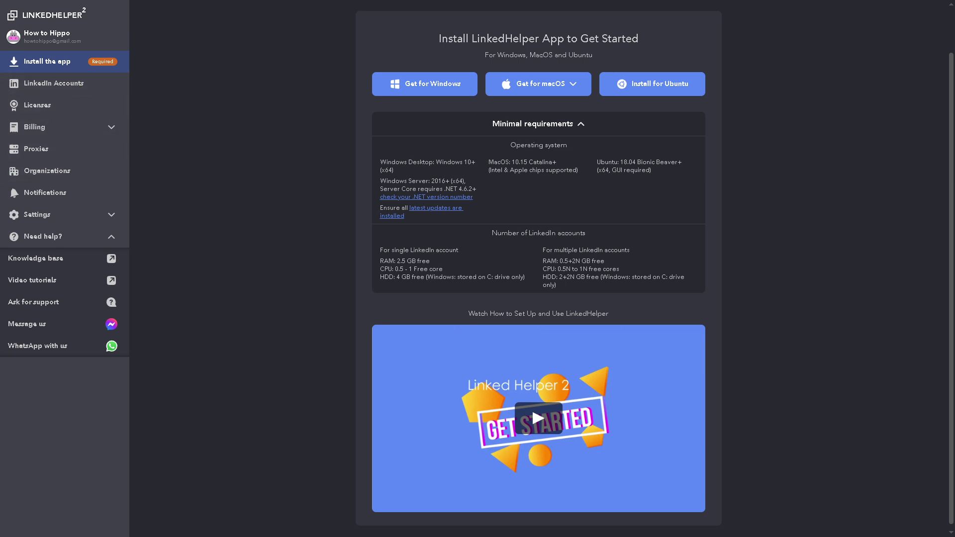
click(76, 85)
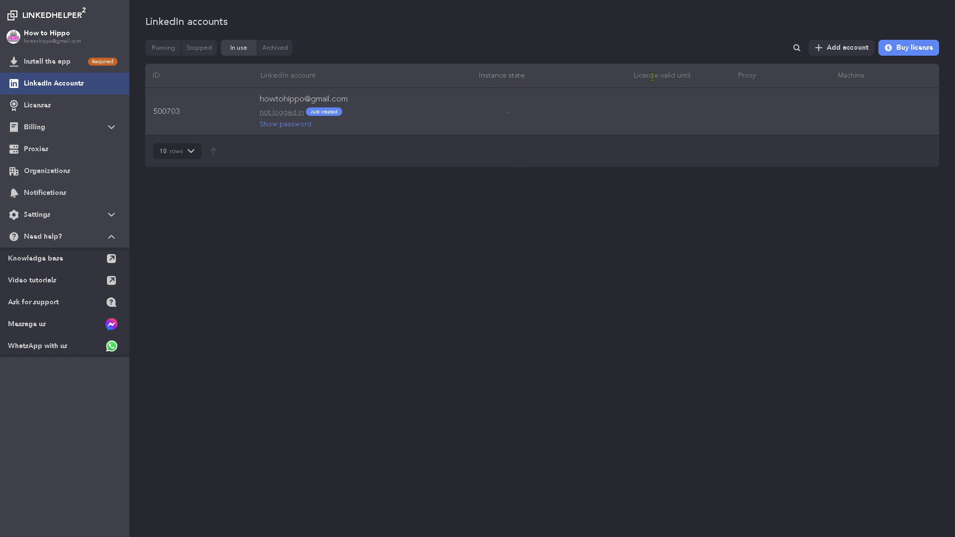
Step: Look over the Buy license panel, cancel it, and expand the Billing section in the sidebar
click(919, 55)
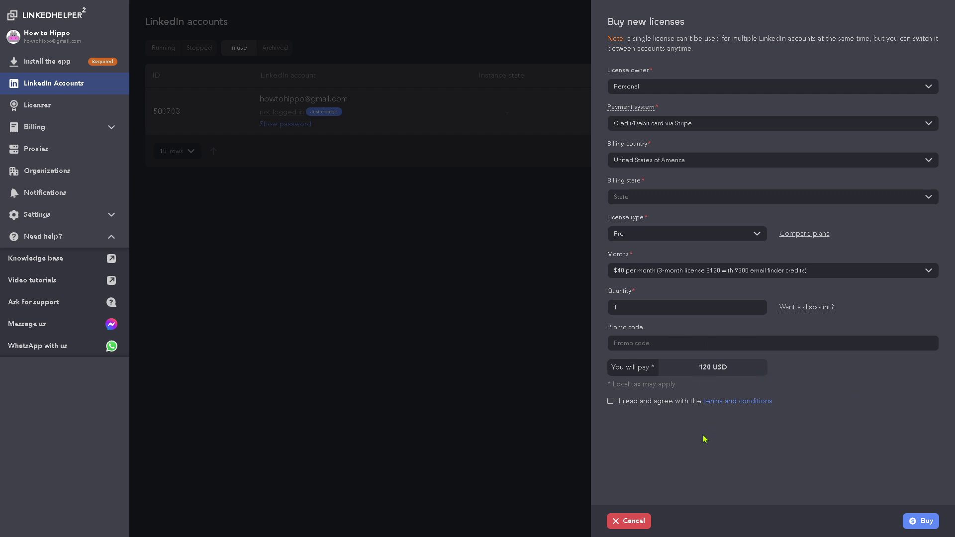
click(632, 521)
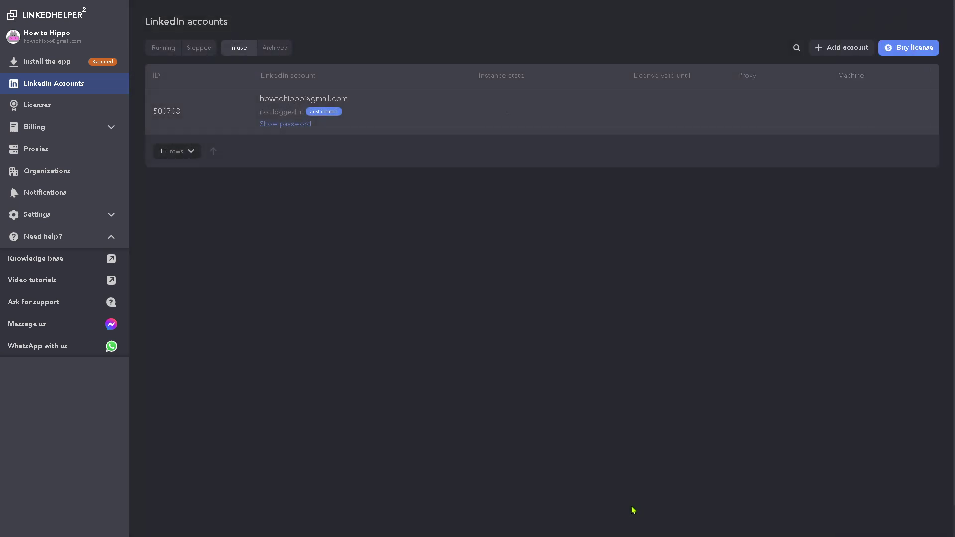
click(70, 130)
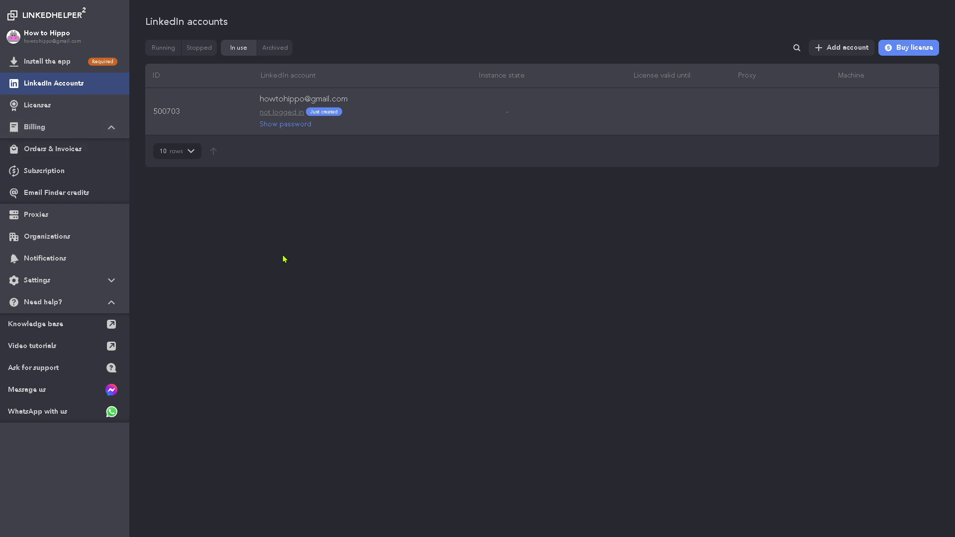
Step: View the empty Proxies page and open then cancel the add-proxy form
click(34, 215)
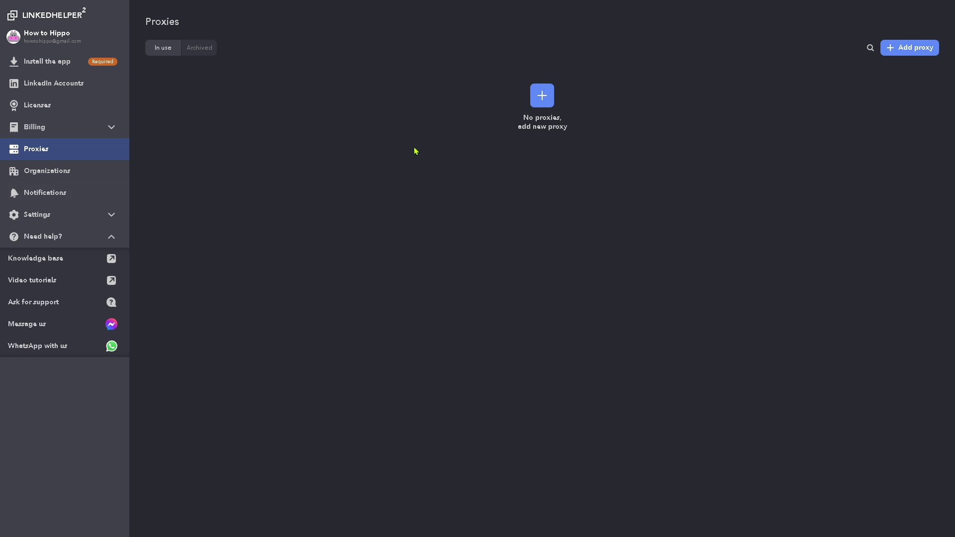
click(550, 101)
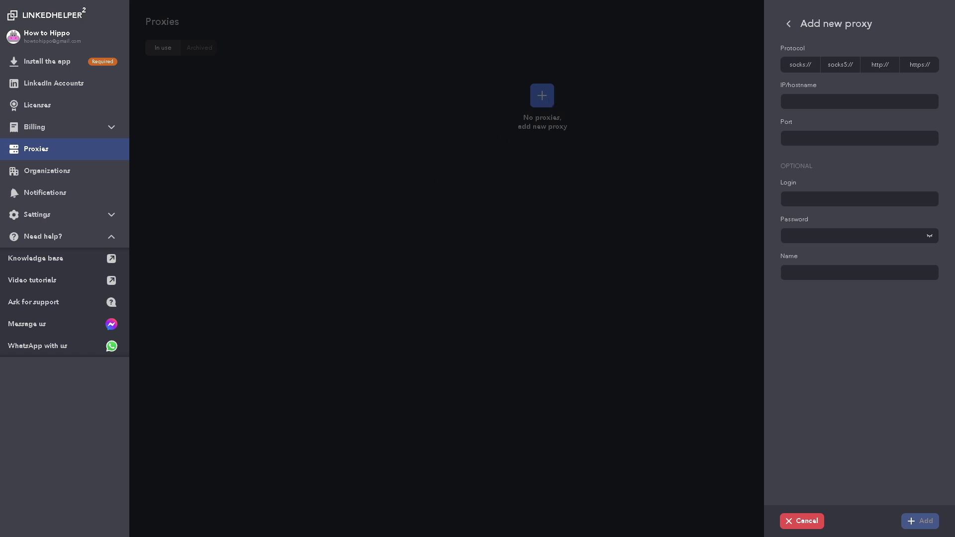
click(369, 263)
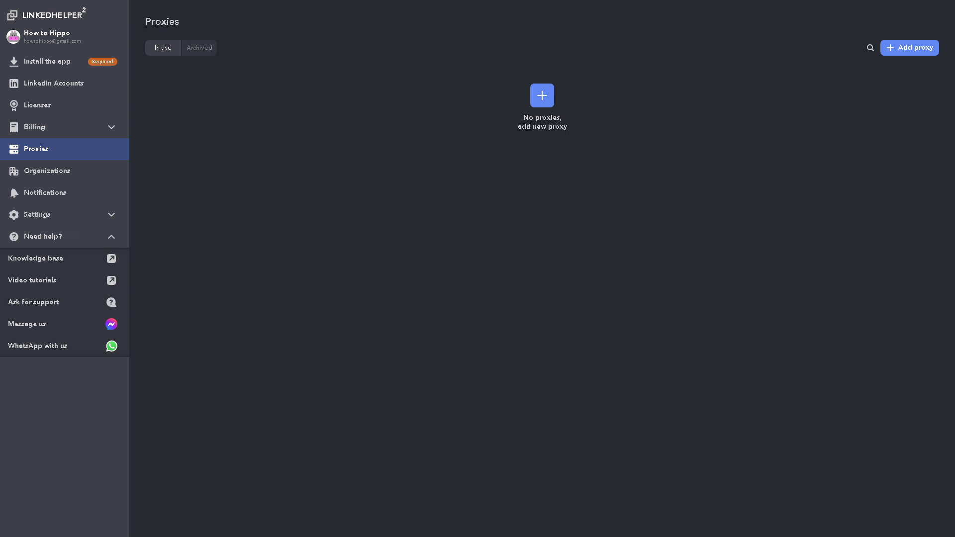
Step: Add an organization named 'How to use LINKED HELPER 2' on the Organizations page
click(67, 171)
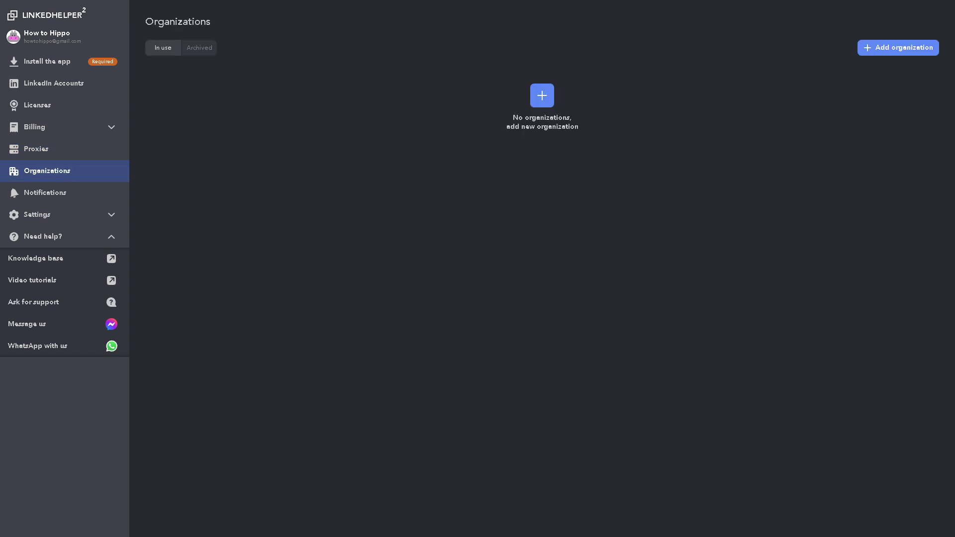
click(552, 101)
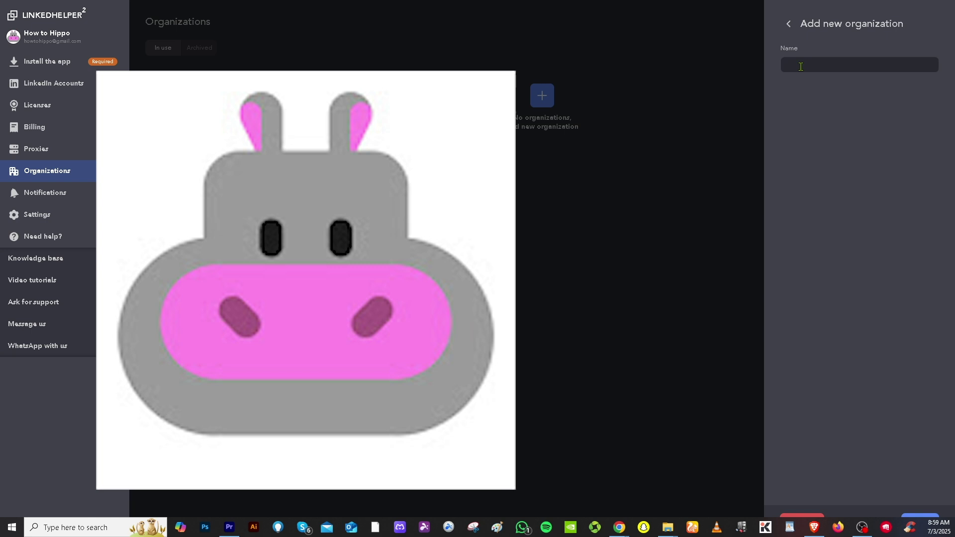
click(801, 66)
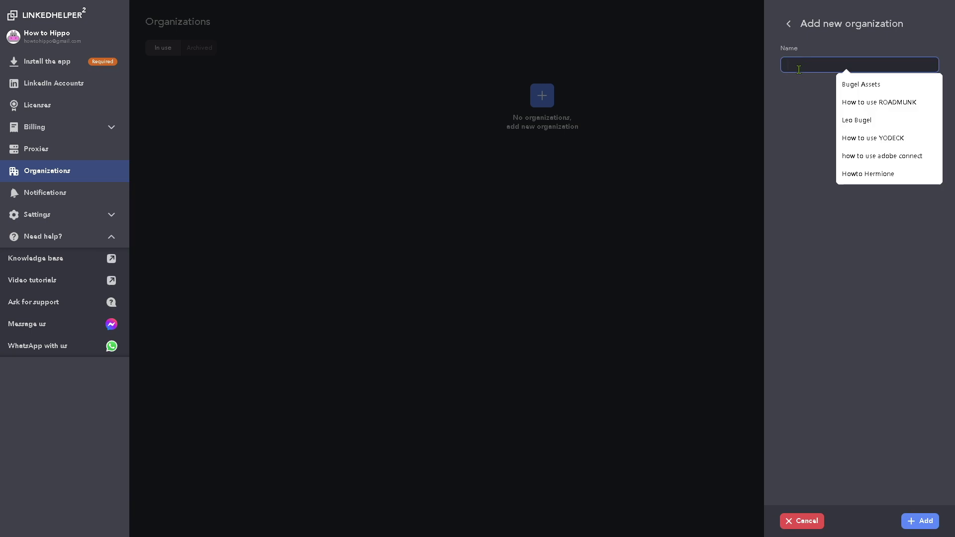
text(How to use LINKED)
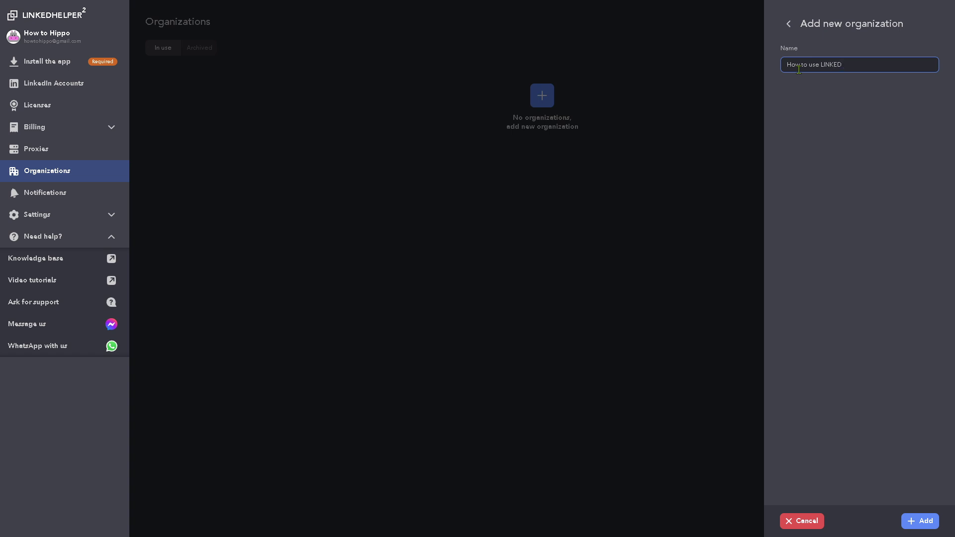
text( HELPER 2)
click(919, 521)
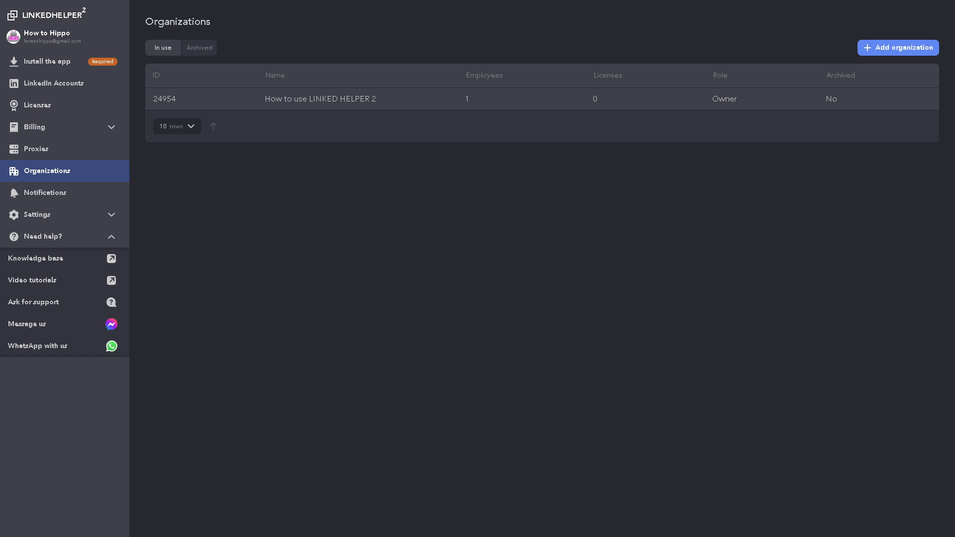
Step: View the empty Notifications page and expand the Settings section in the sidebar
click(89, 201)
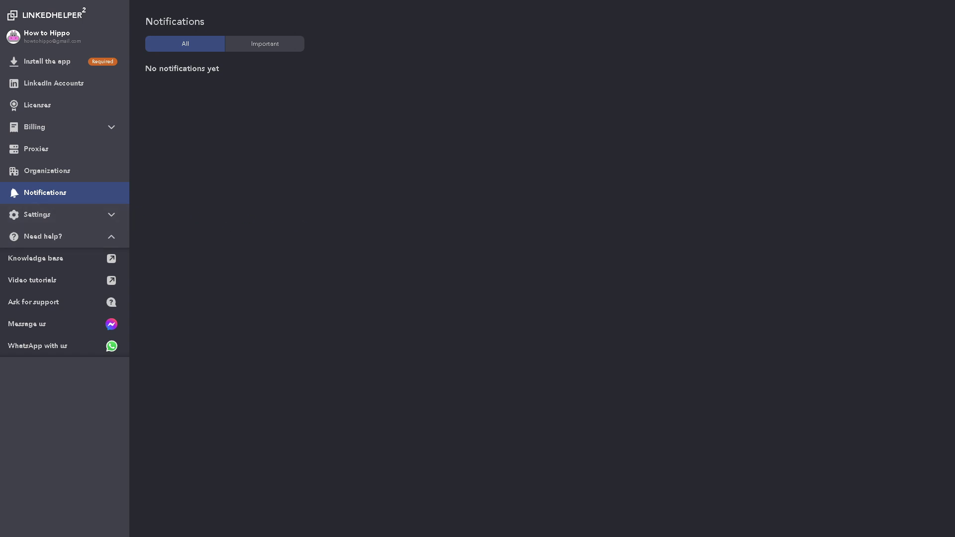
click(107, 215)
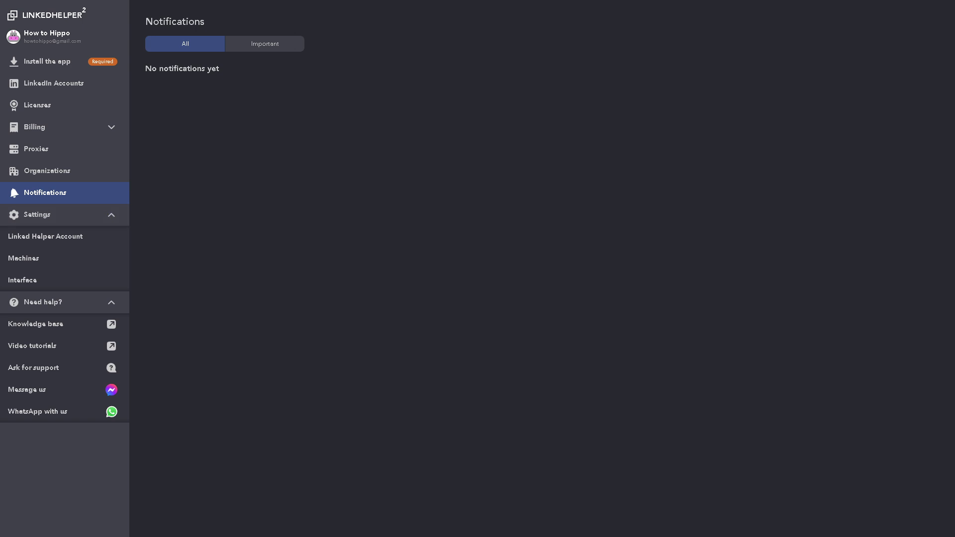
Step: Open Install the app, maximize the launcher window, close the tip and skip the onboarding tour
click(69, 62)
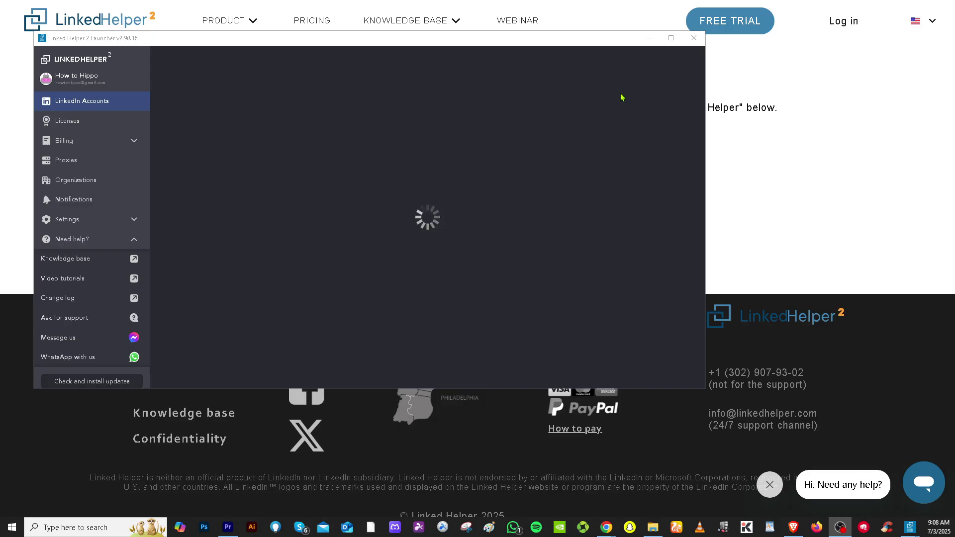
click(671, 38)
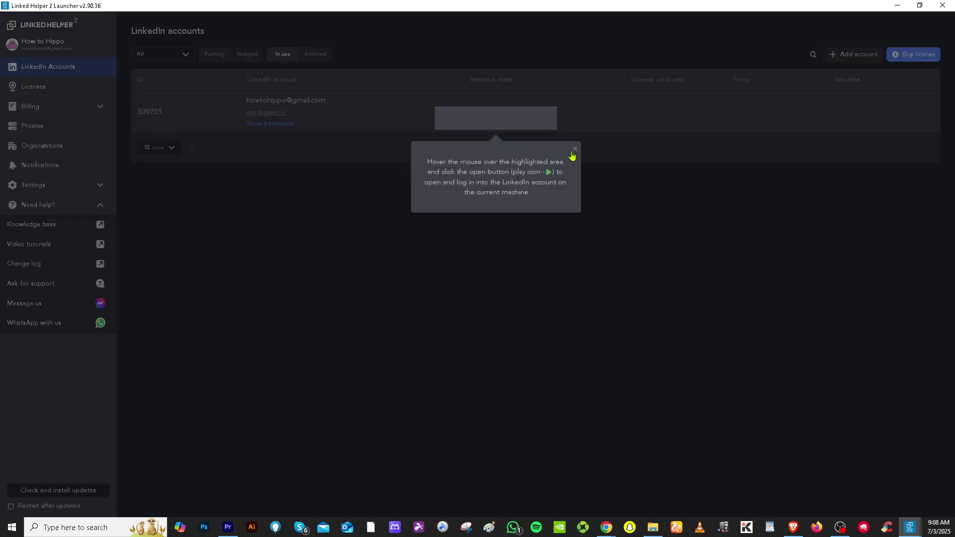
click(576, 150)
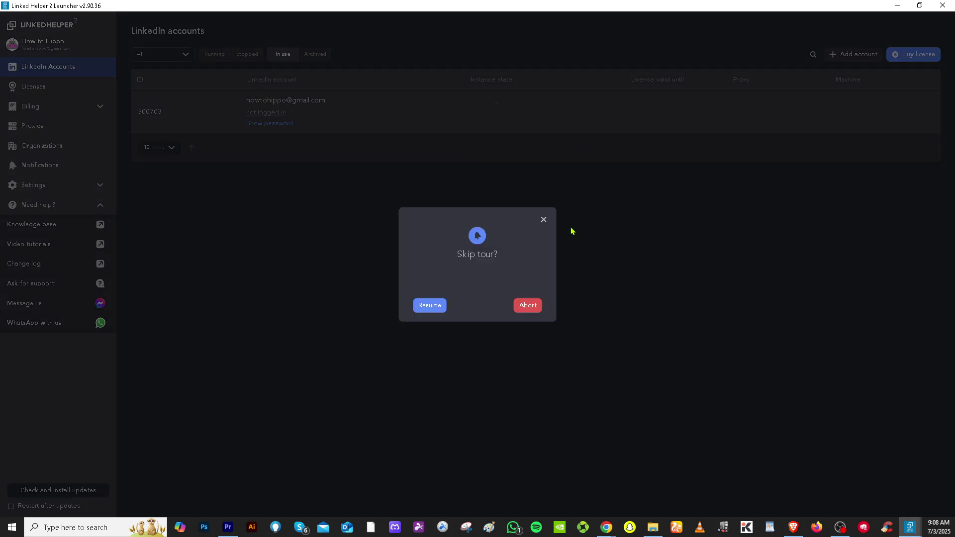
click(532, 311)
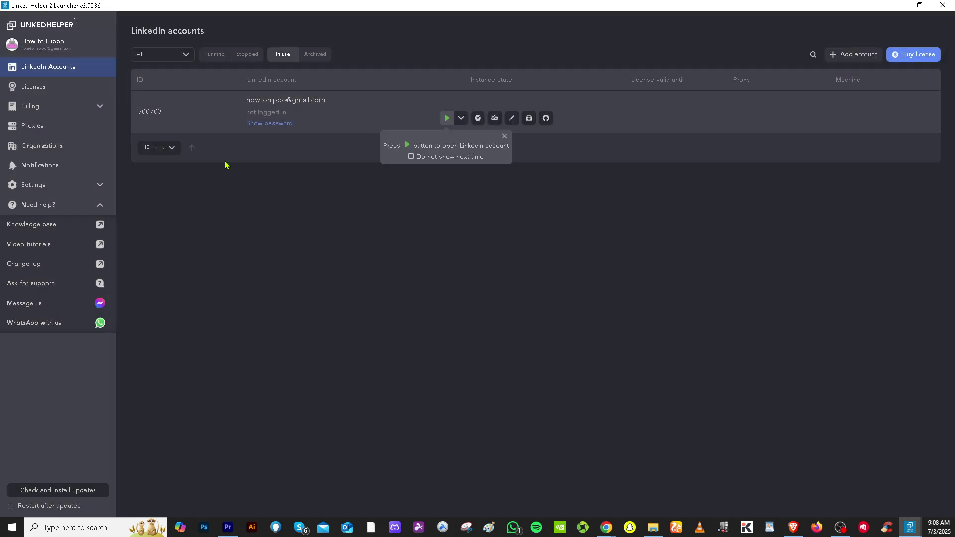
Step: Review the Licenses, Proxies, Organizations and Notifications pages, then return to LinkedIn Accounts
click(44, 88)
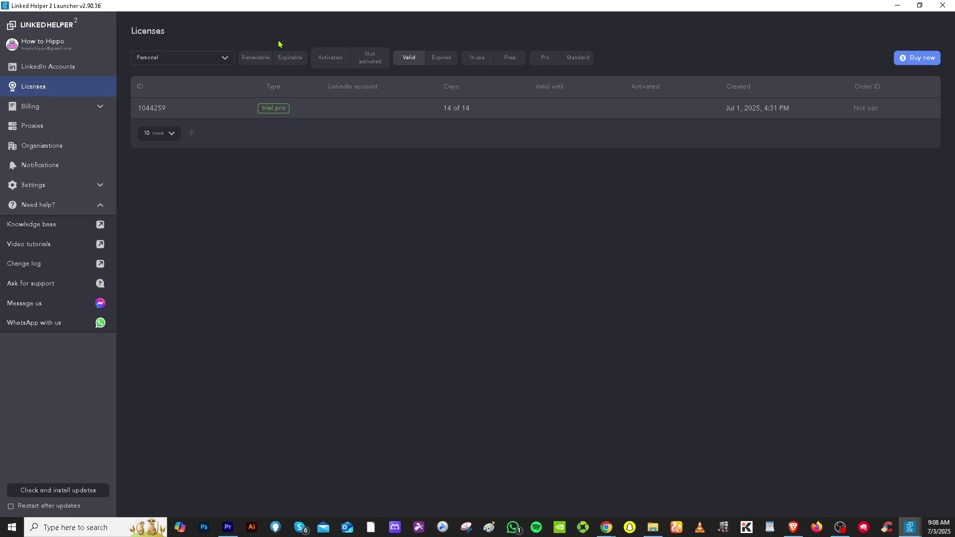
click(54, 133)
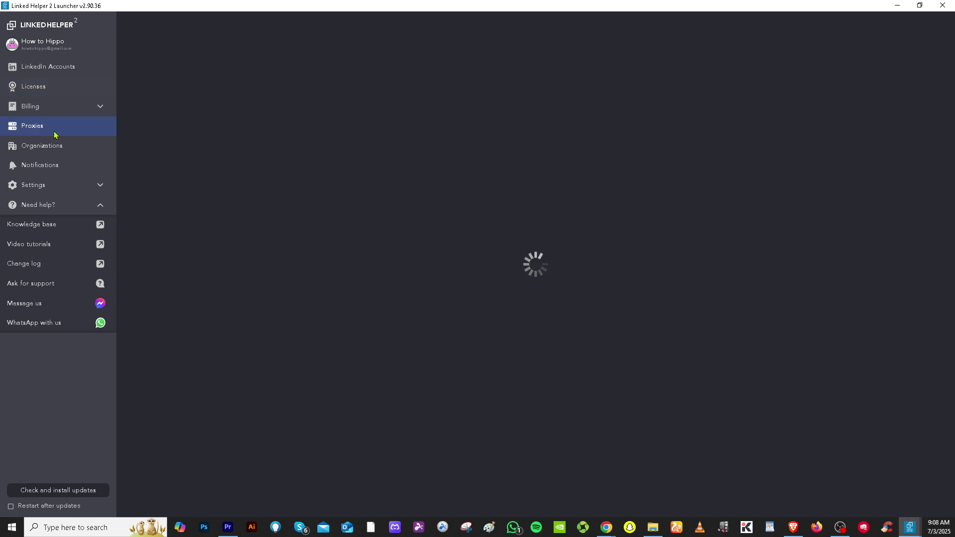
click(54, 157)
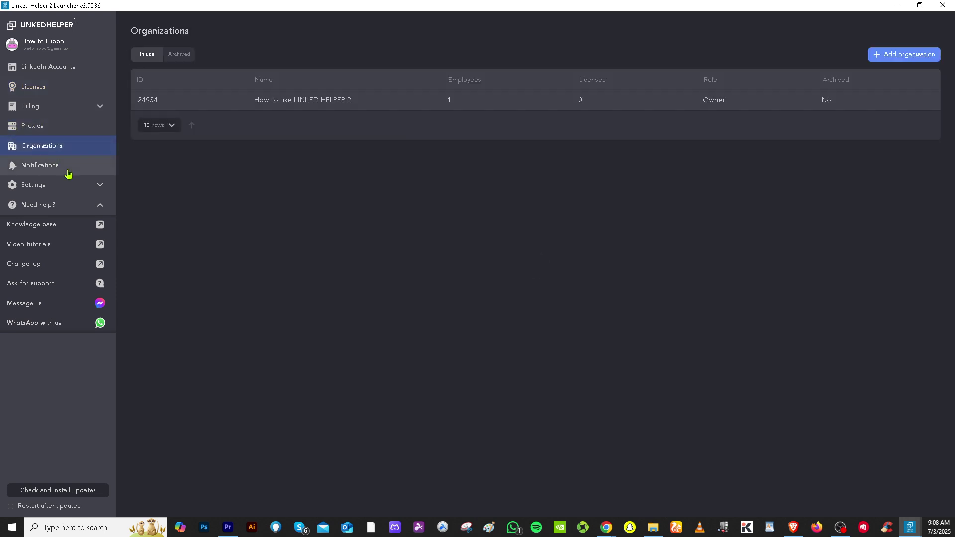
click(59, 166)
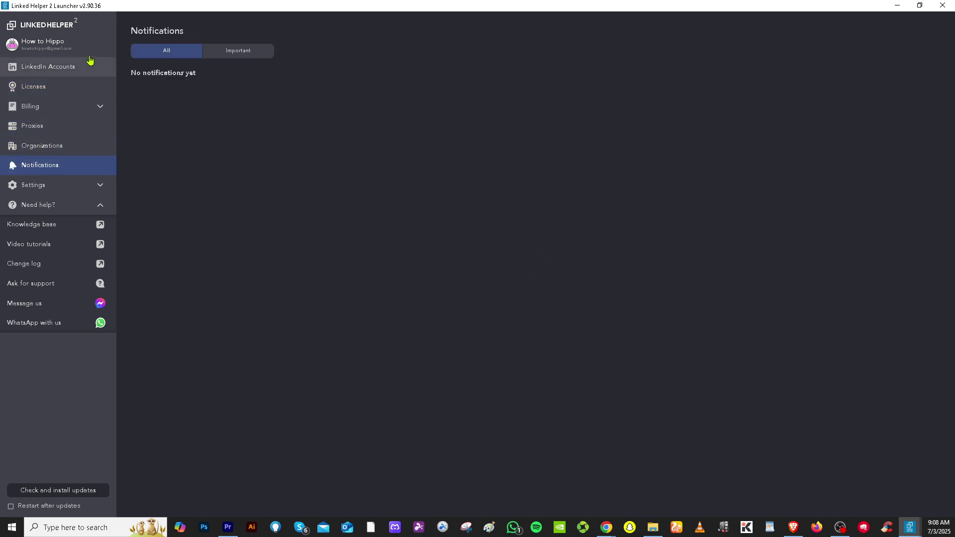
click(73, 69)
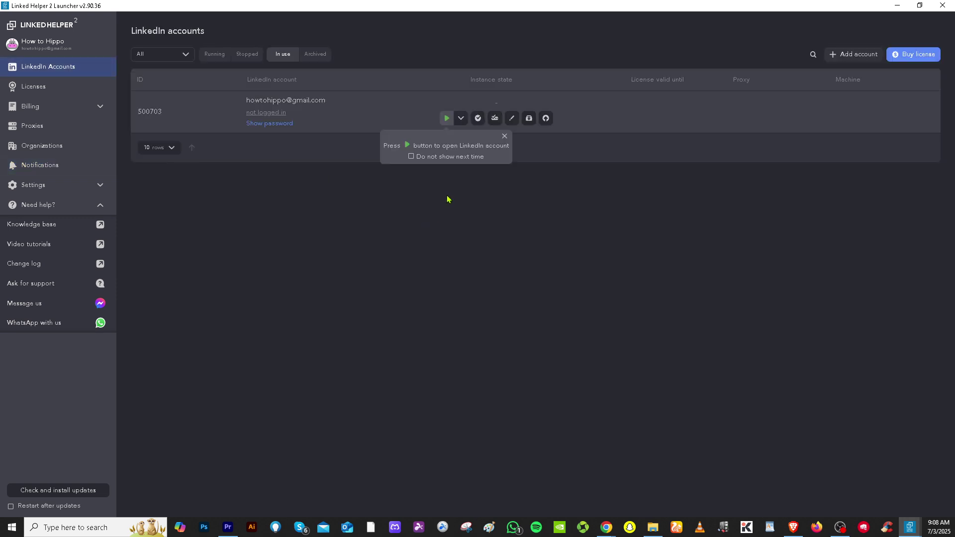
Step: Launch the account's instance and sign in to LinkedIn with the account e-mail and password
click(448, 119)
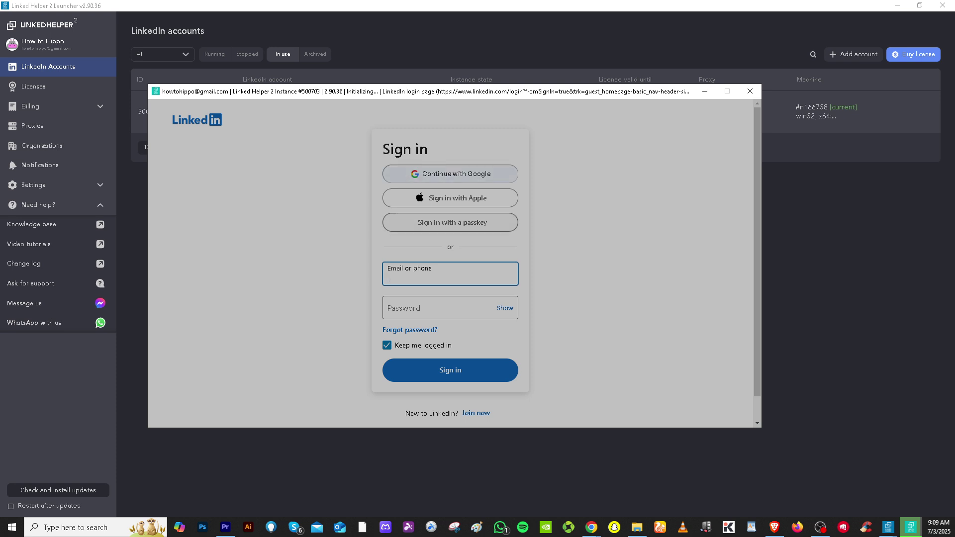
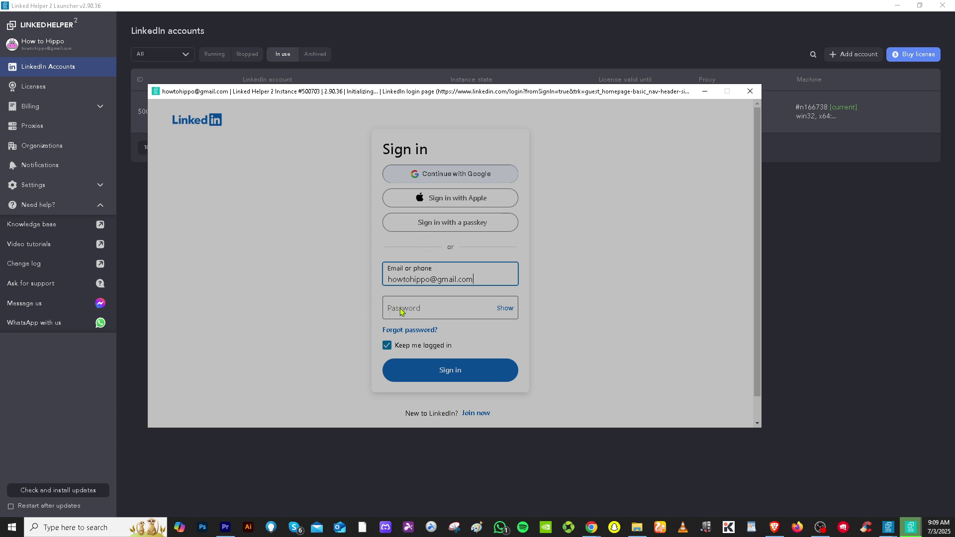
click(419, 311)
text(••••••••••)
key(Return)
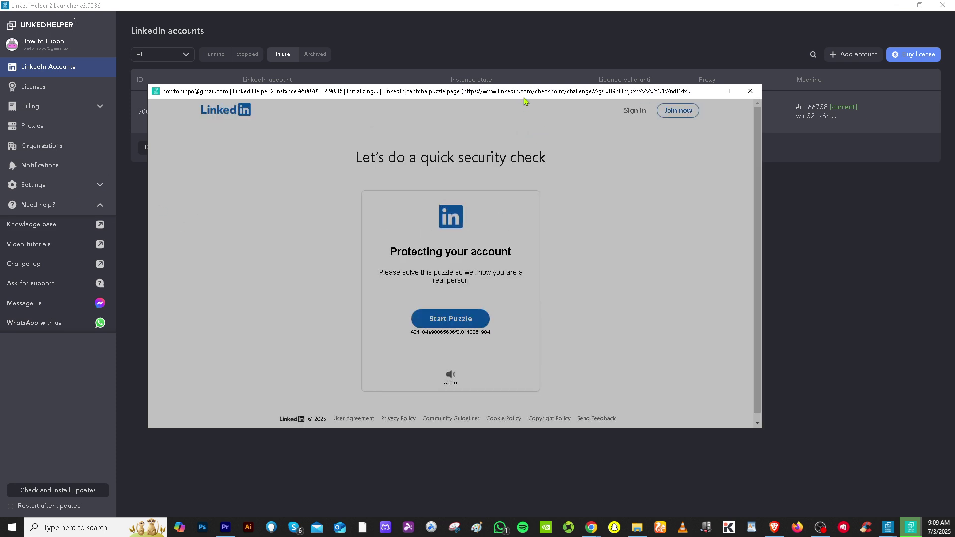
drag(531, 95, 600, 95)
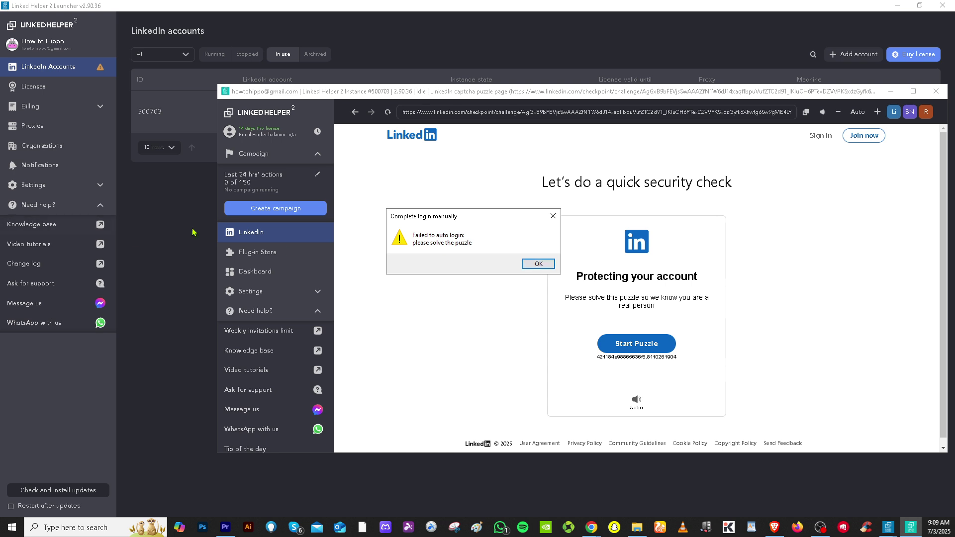
Step: Dismiss the Complete login manually notice and, once logged in, go to Create campaign
click(538, 264)
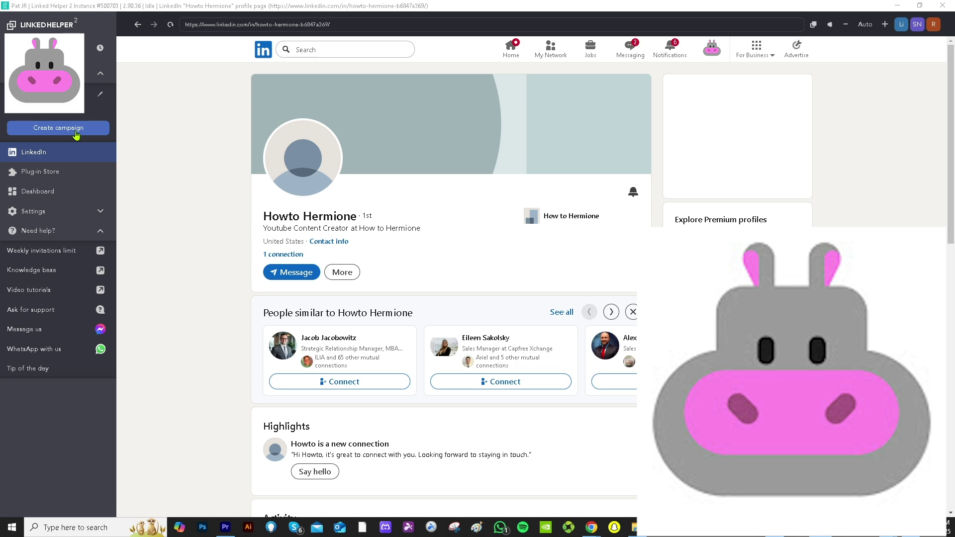
click(64, 131)
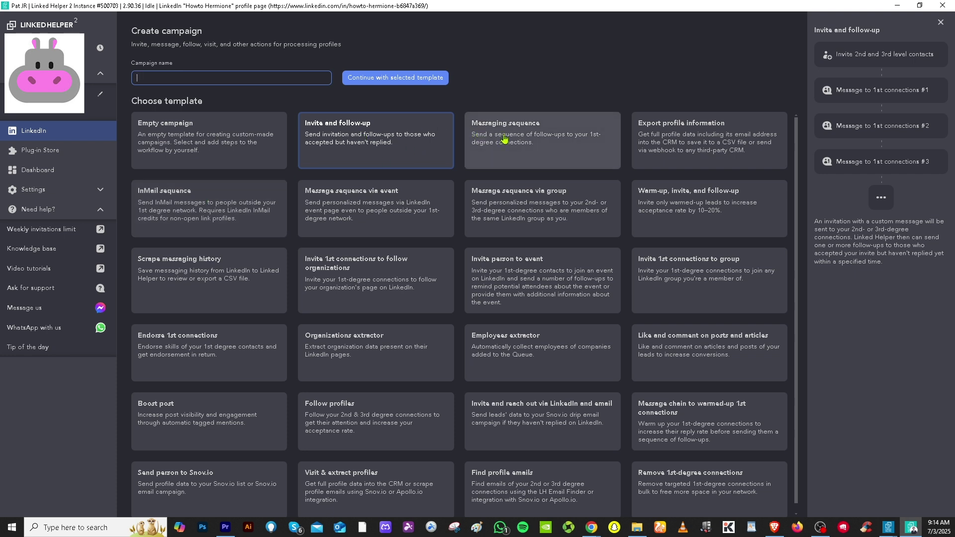
Step: Select the Invite and follow-up template and continue with it
click(360, 133)
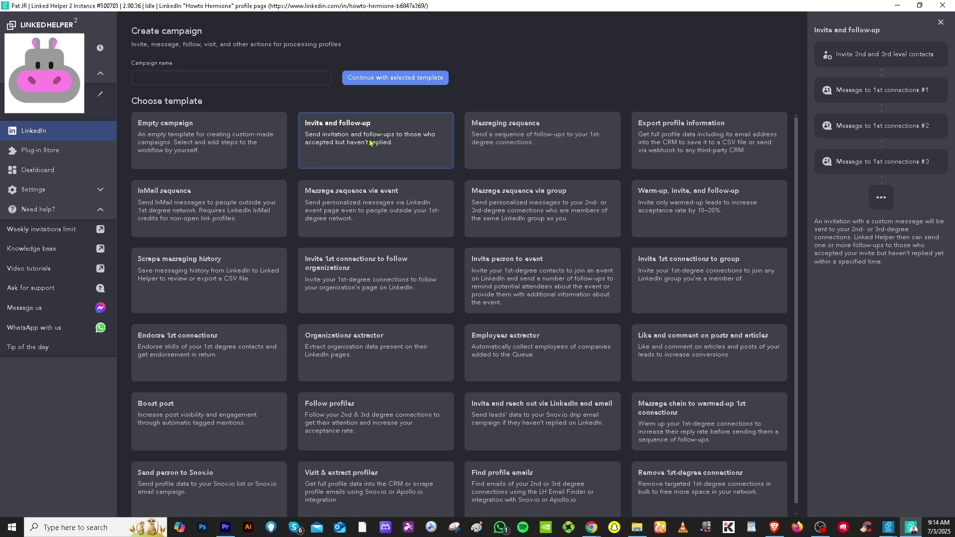
click(385, 85)
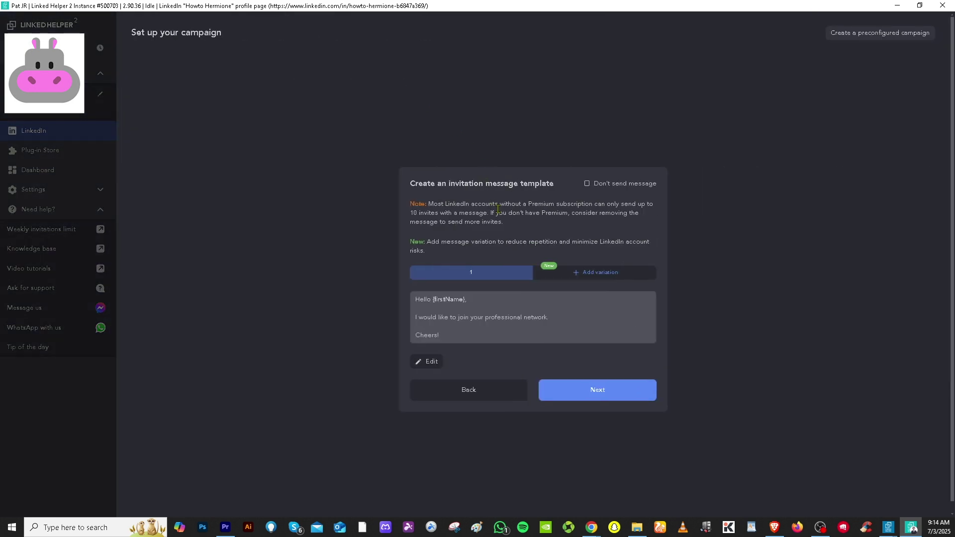
Step: Replace the invitation's closing lines with "How to use LINKED HELPER 2"
click(487, 304)
click(417, 169)
click(420, 154)
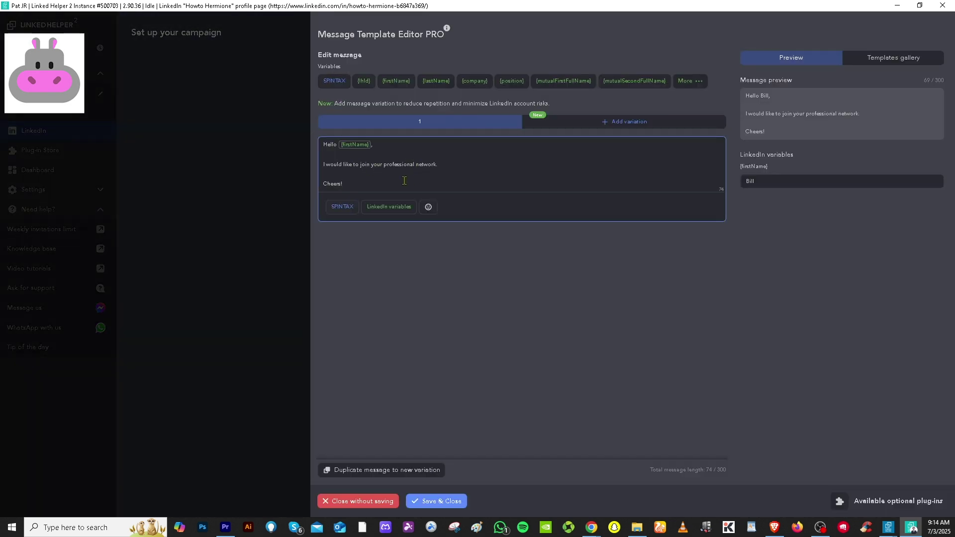
drag(369, 184, 319, 166)
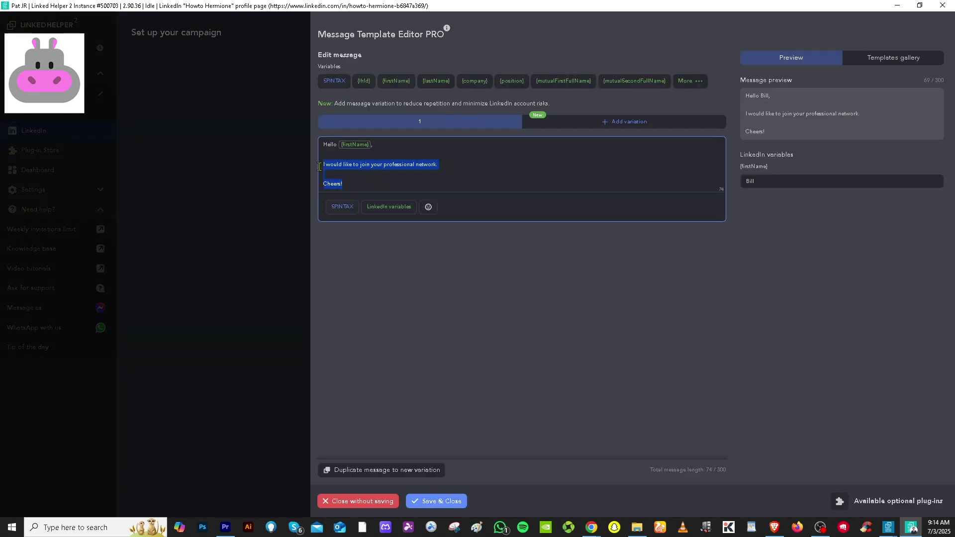
text(How to use LINKED)
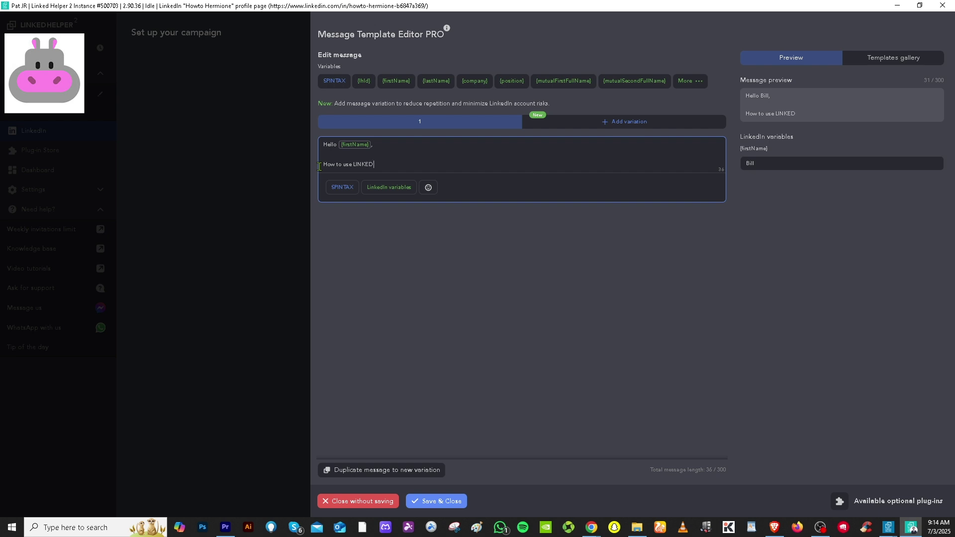
text(R 2)
click(630, 137)
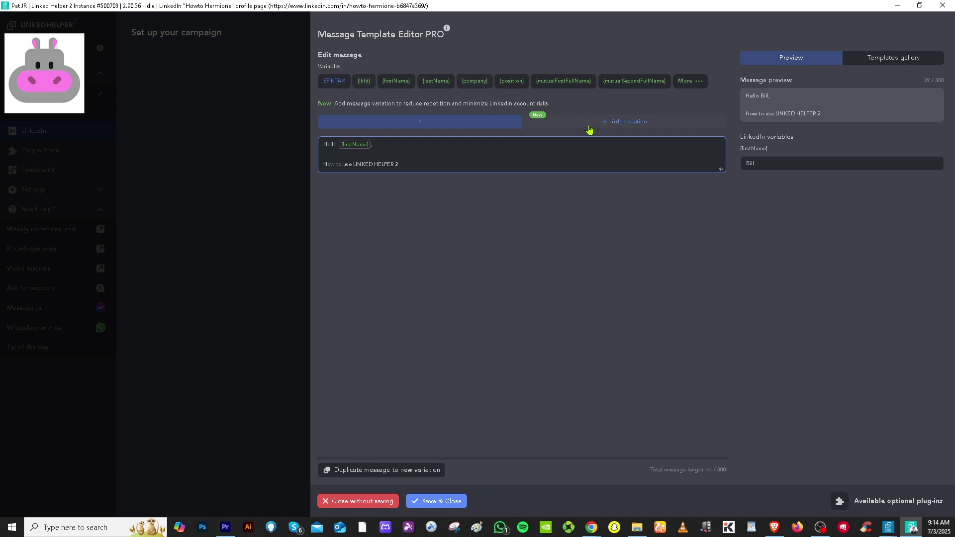
Step: Add two more variations, paste "How to use LINKED HELPER 2" into the third, and open the templates gallery
click(636, 128)
click(451, 147)
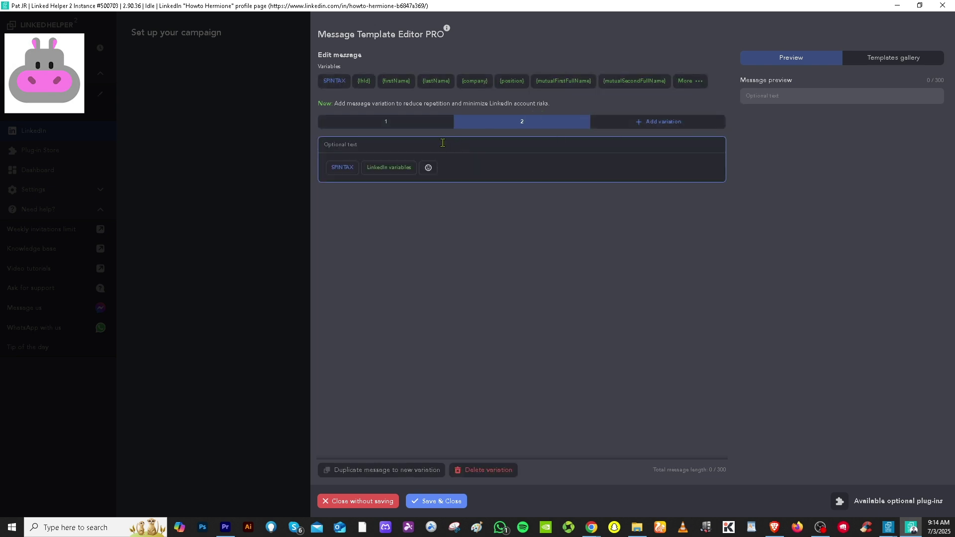
click(406, 124)
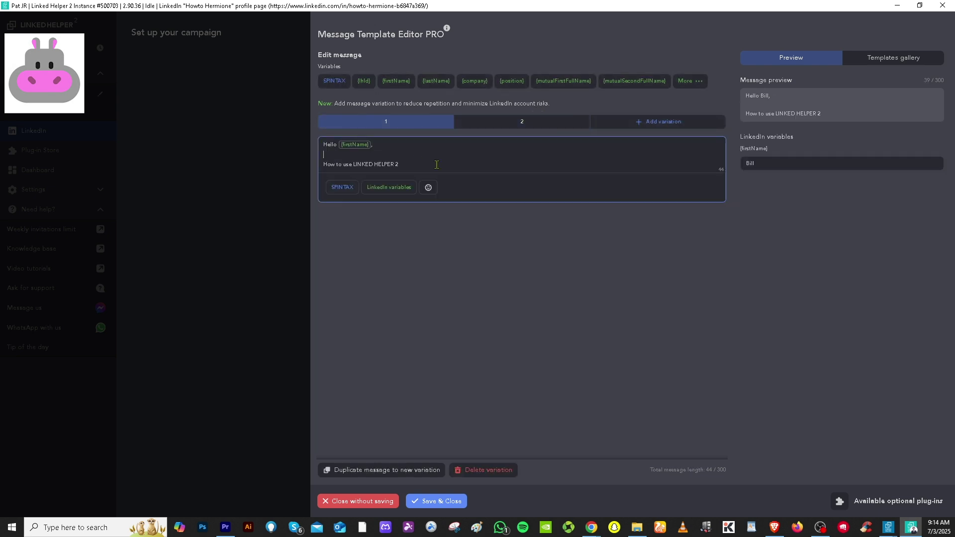
drag(396, 164, 324, 160)
key(ctrl+c)
click(647, 122)
click(431, 147)
key(ctrl+v)
click(800, 58)
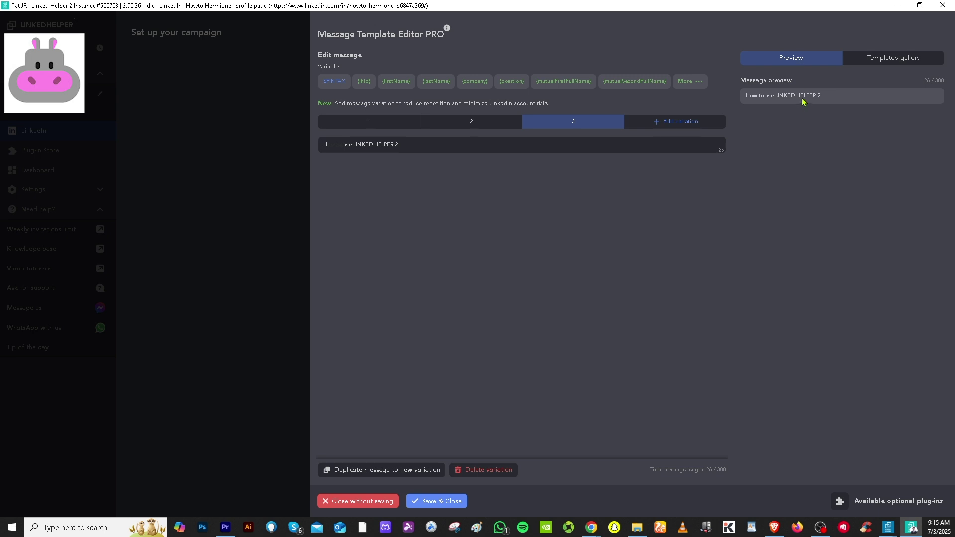
click(881, 59)
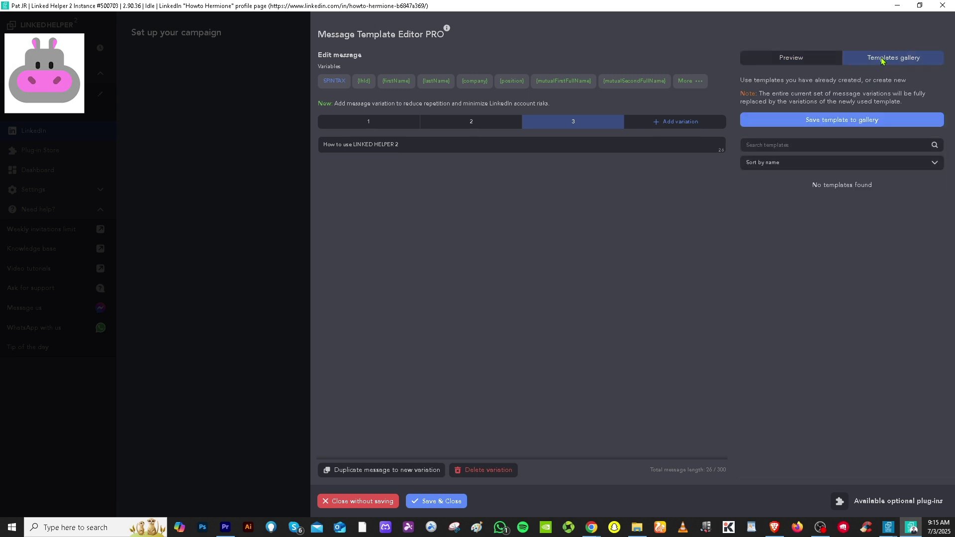
Step: Try saving the message set as a gallery template, then cancel after the message-required warnings
click(861, 122)
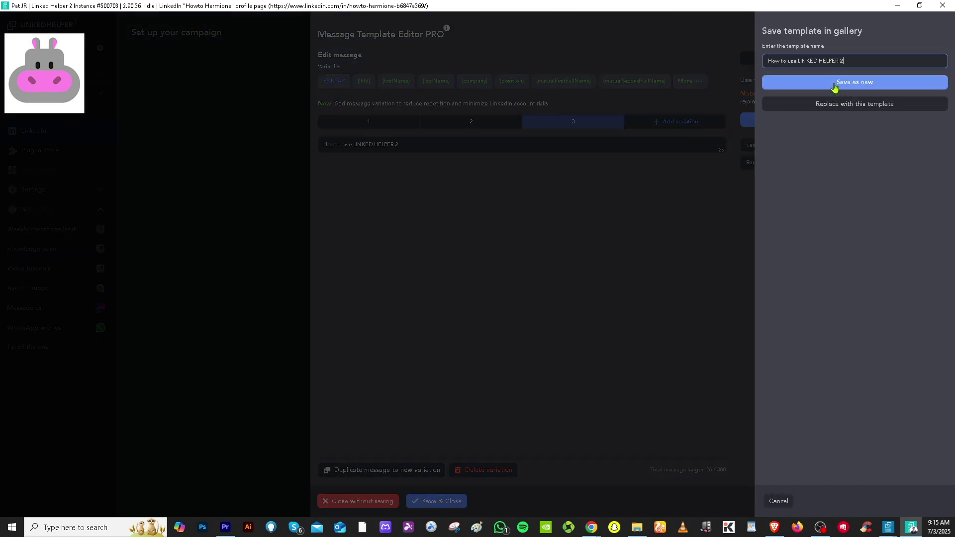
click(835, 87)
click(489, 298)
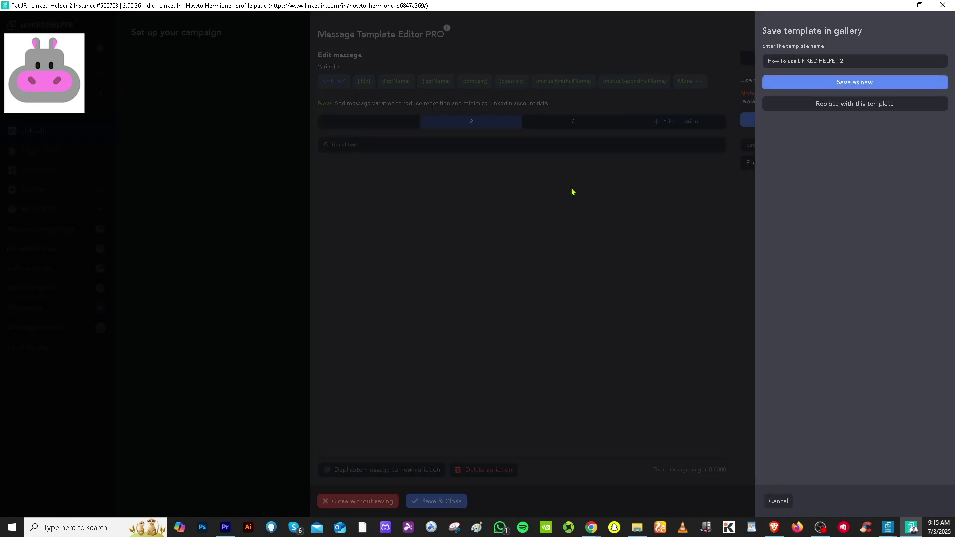
click(493, 307)
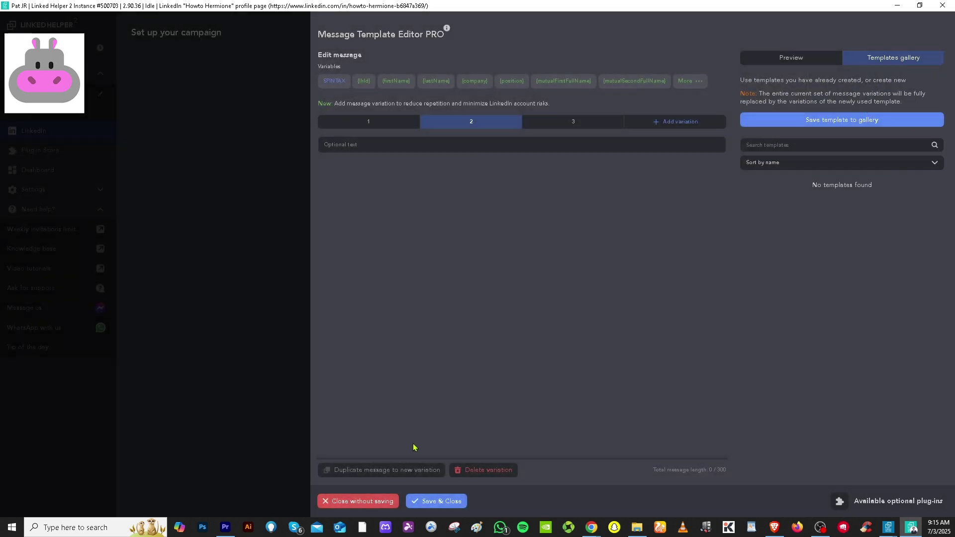
click(437, 502)
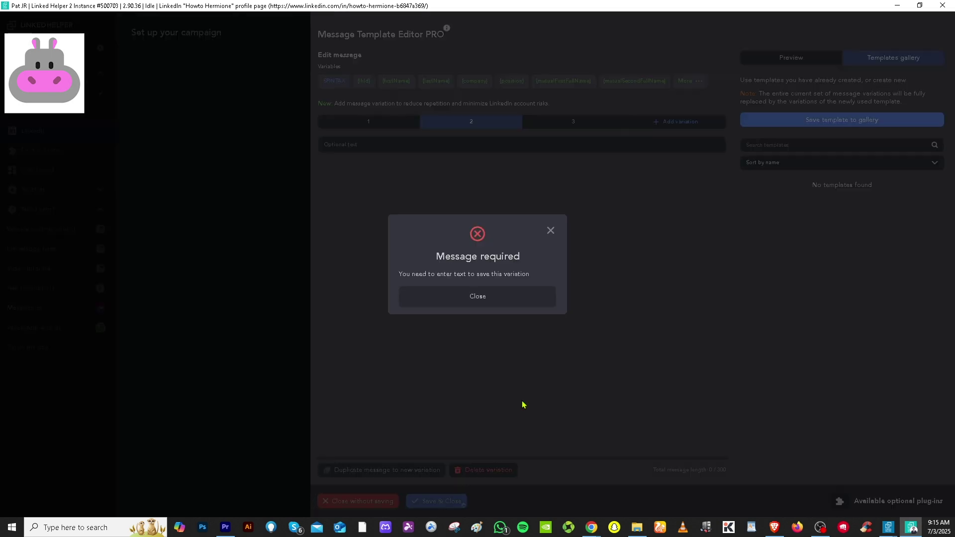
click(515, 303)
Step: Fill variation 2 with the line plus a two-option spintax block, then save and close
click(477, 143)
key(ctrl+v)
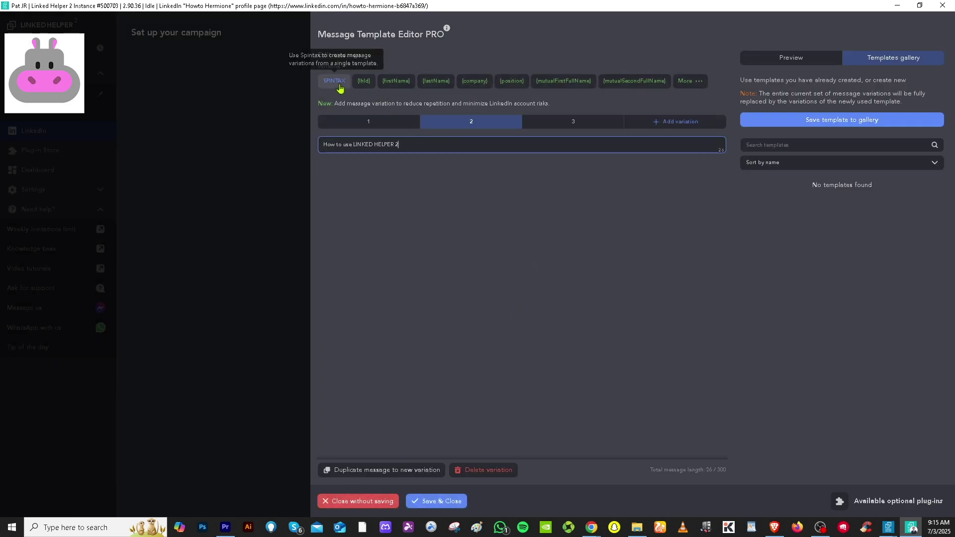
click(343, 84)
key(ctrl+v)
click(433, 276)
key(ctrl+v)
click(520, 329)
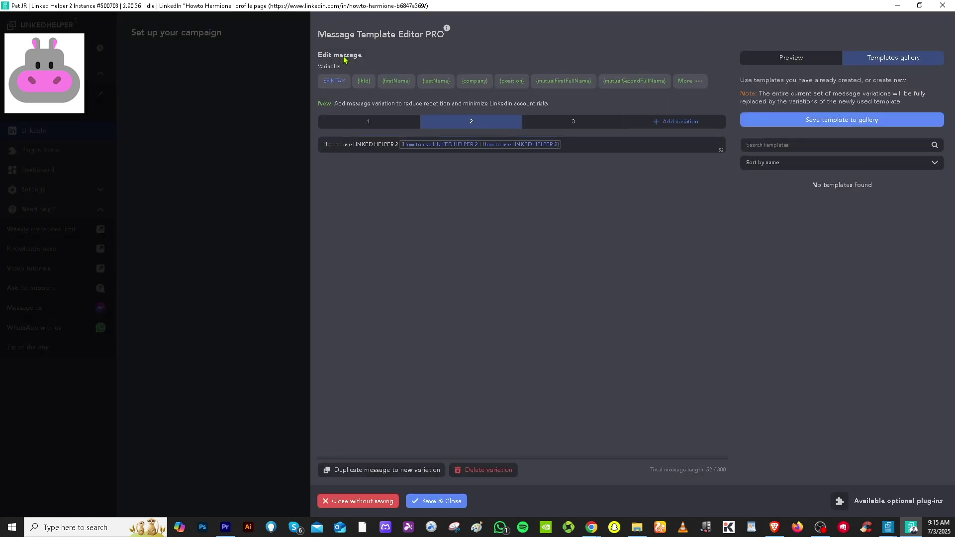
click(437, 502)
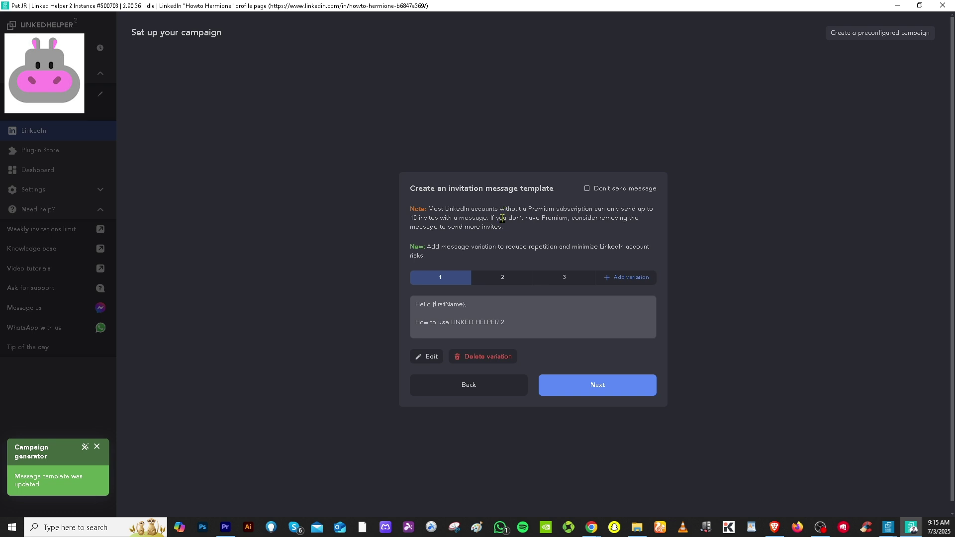
Step: Keep the first follow-up message as is, then accept the second follow-up and the 30-day invite cancellation to create Campaign #1
click(596, 392)
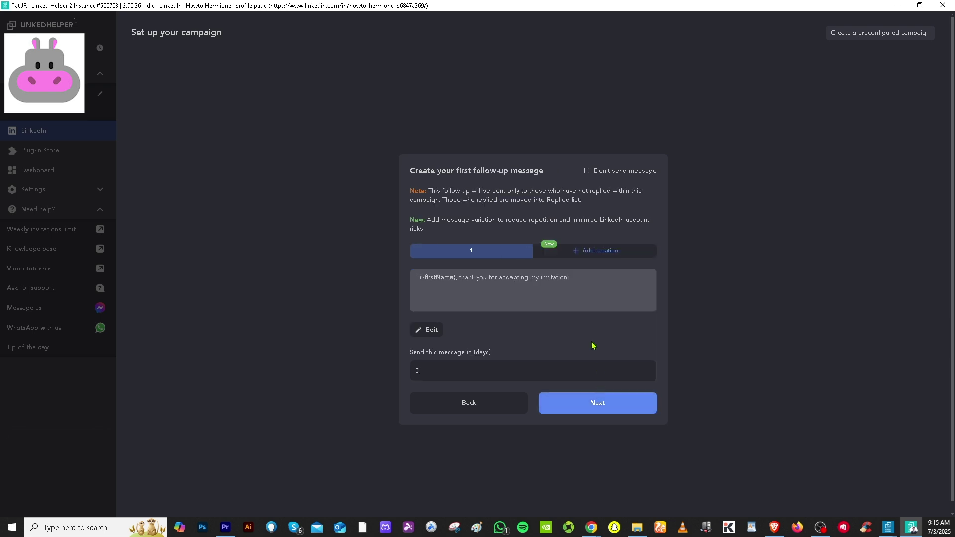
click(575, 280)
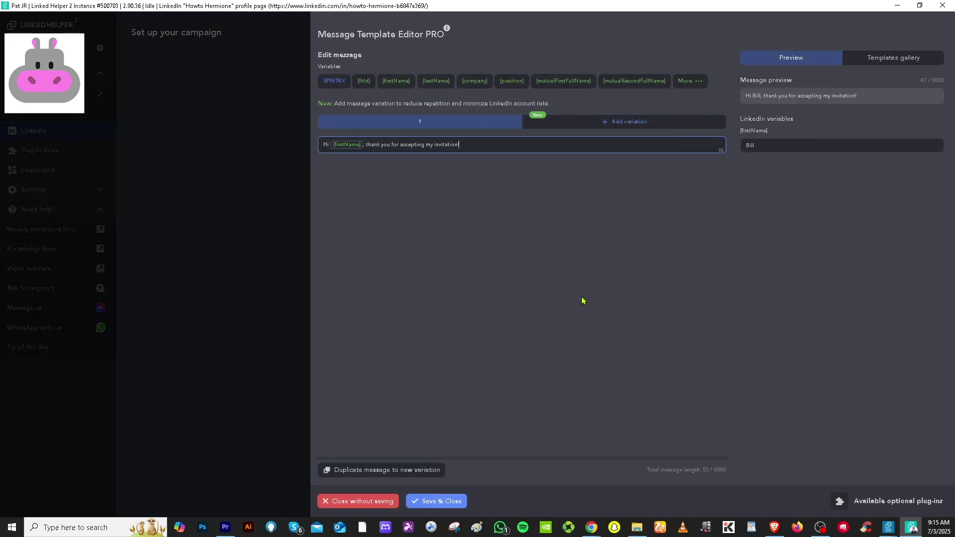
click(438, 501)
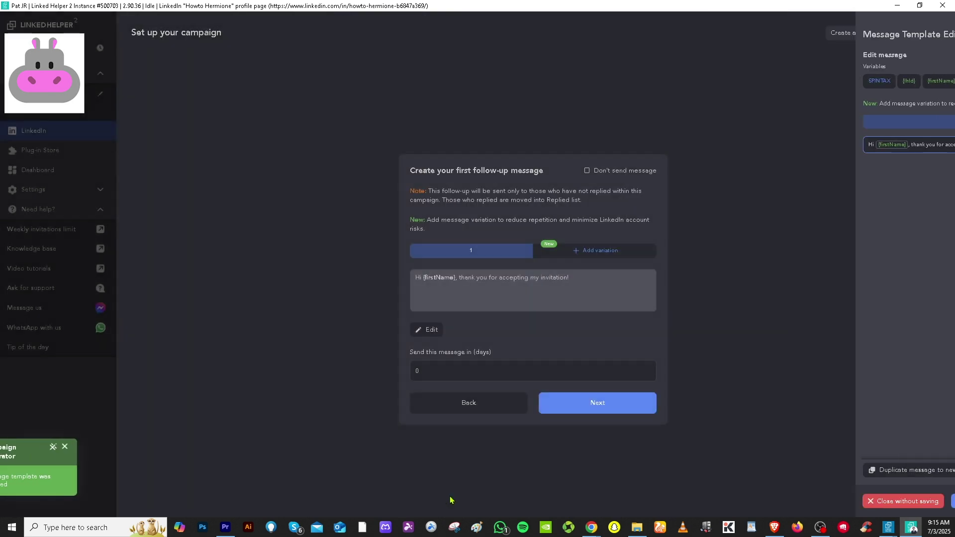
click(593, 406)
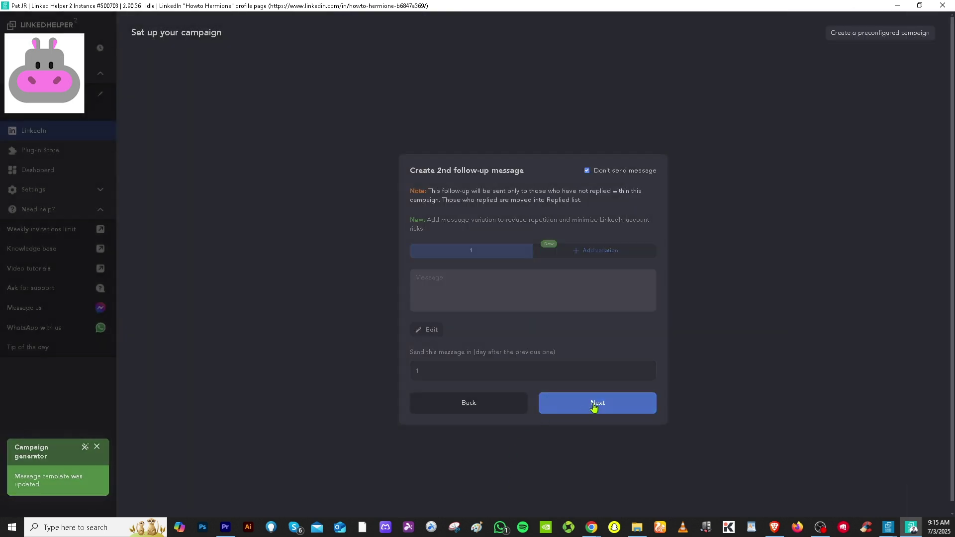
click(595, 406)
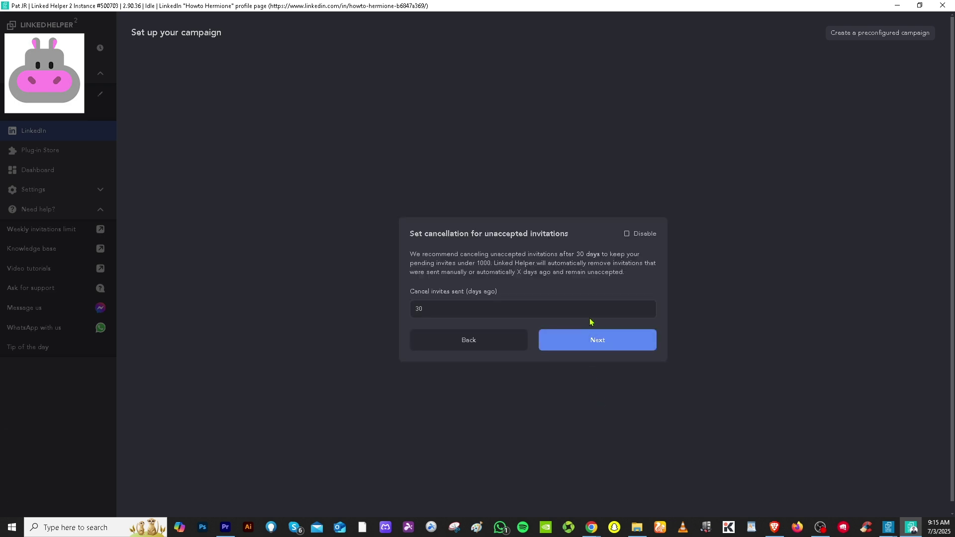
click(603, 348)
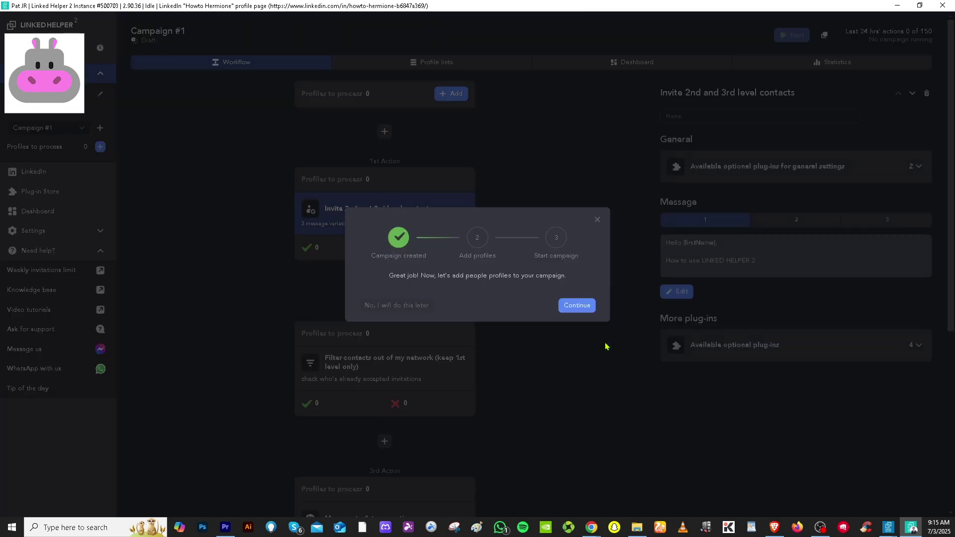
Step: Continue past the Campaign created notice, then browse the Plug-in Store catalogue
click(580, 305)
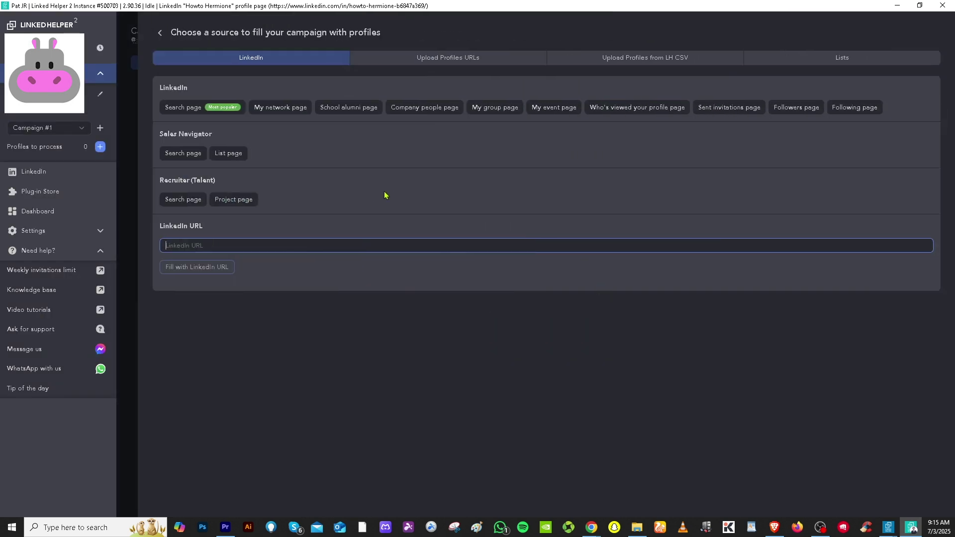
click(55, 196)
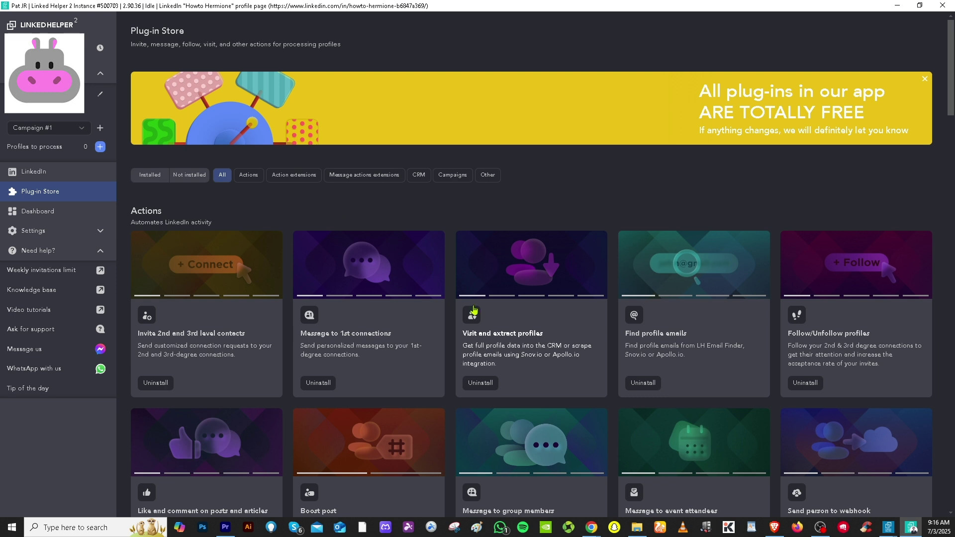
Step: View the Dashboard's Daily activity chart showing 0 actions today and for the period
click(58, 217)
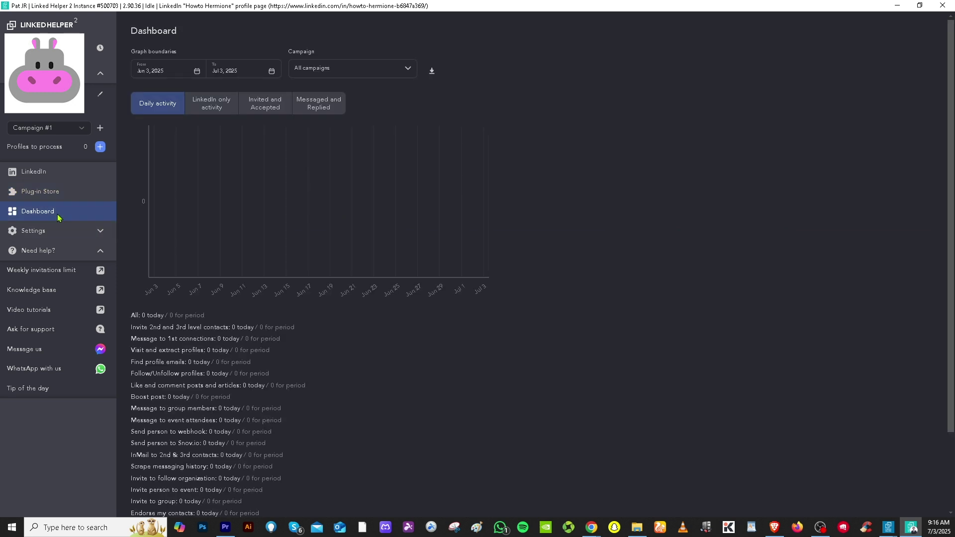
mouse_move(327, 233)
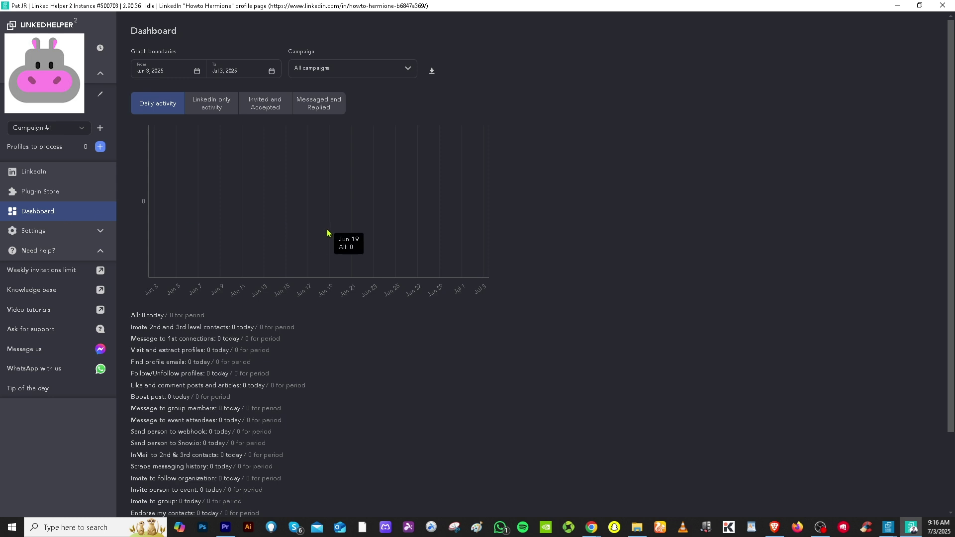